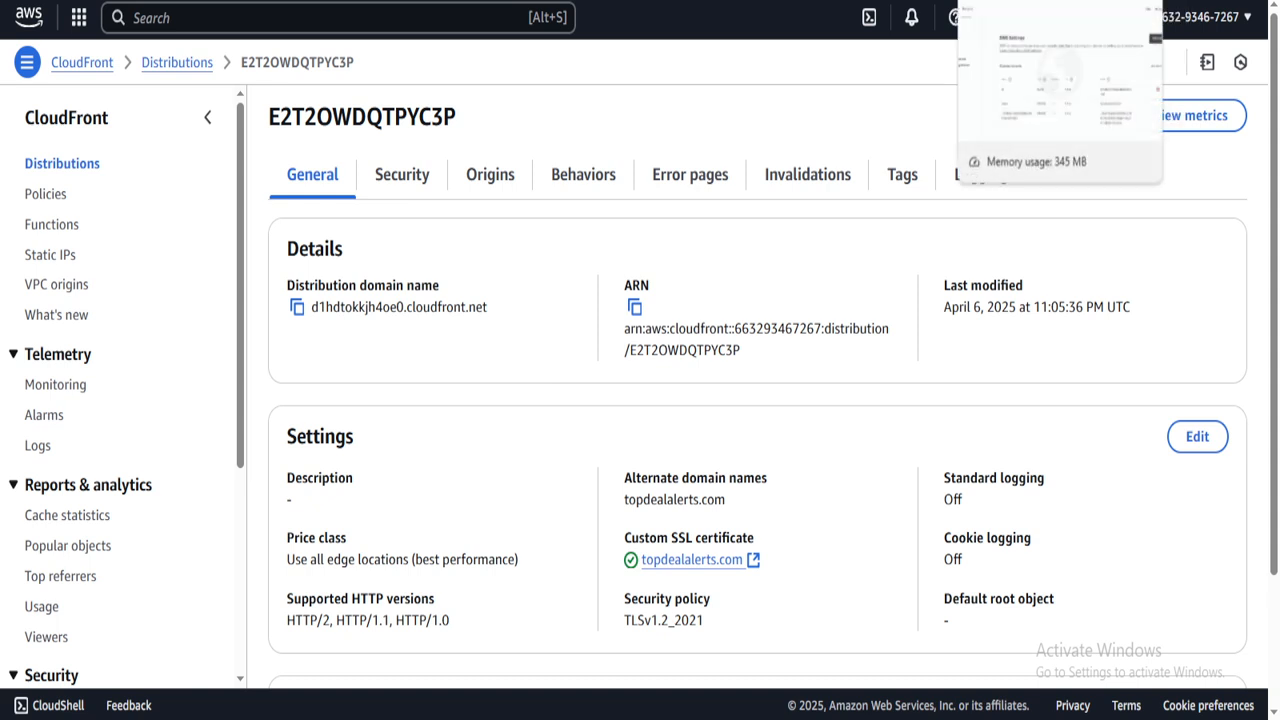
- Compare the distribution's General tab with the Squarespace DNS records, then go to AWS Console Home
{"action": "left_click", "coordinate": [1000, 1]}
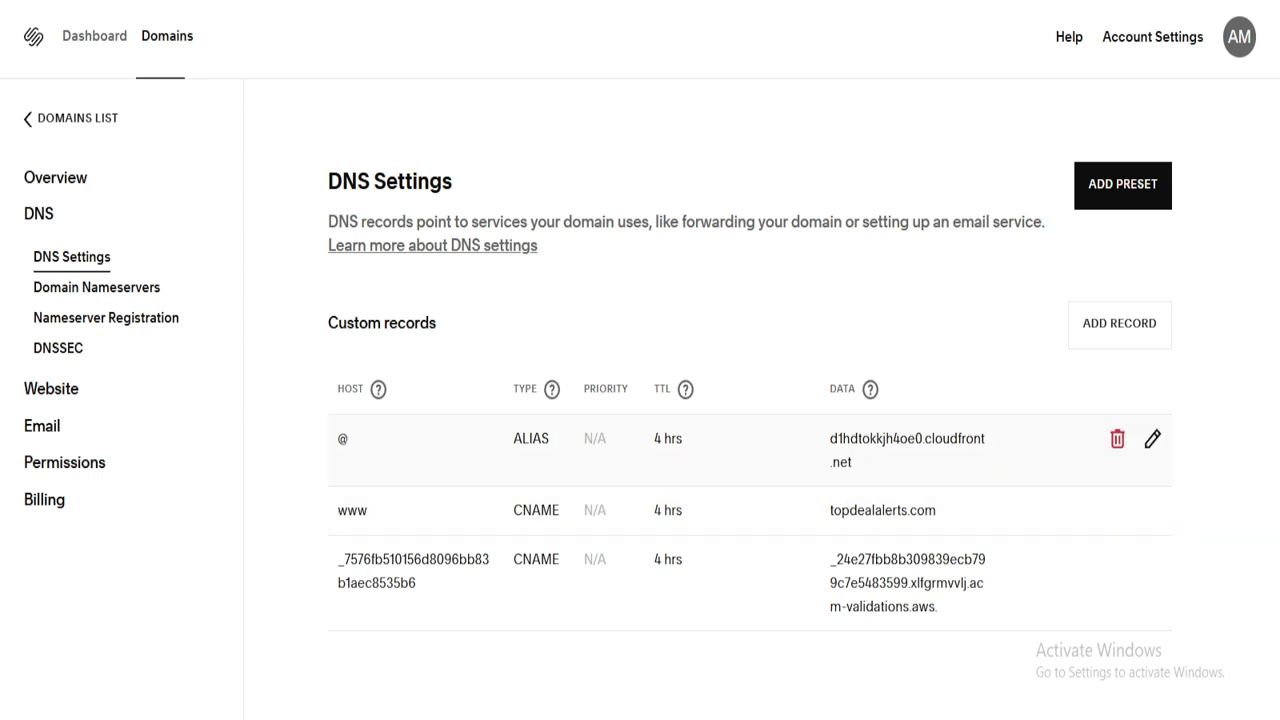
{"action": "key", "text": "ctrl+Tab"}
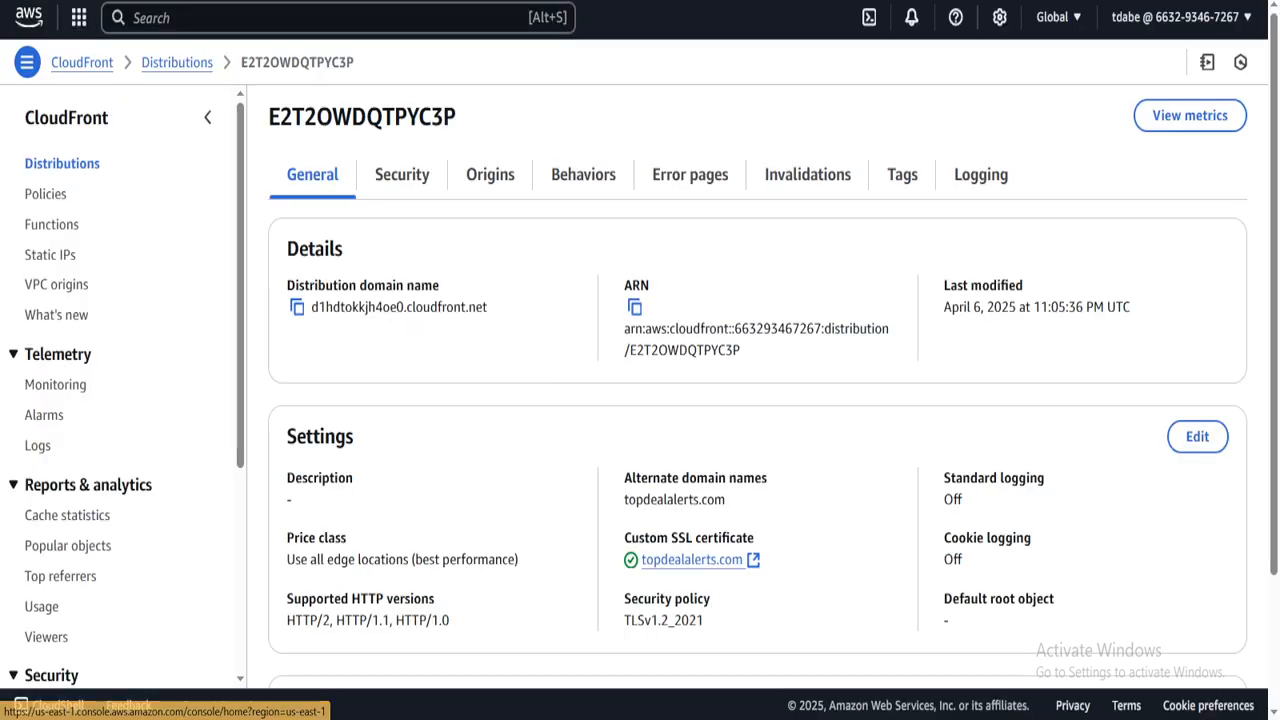
{"action": "left_click", "coordinate": [29, 17]}
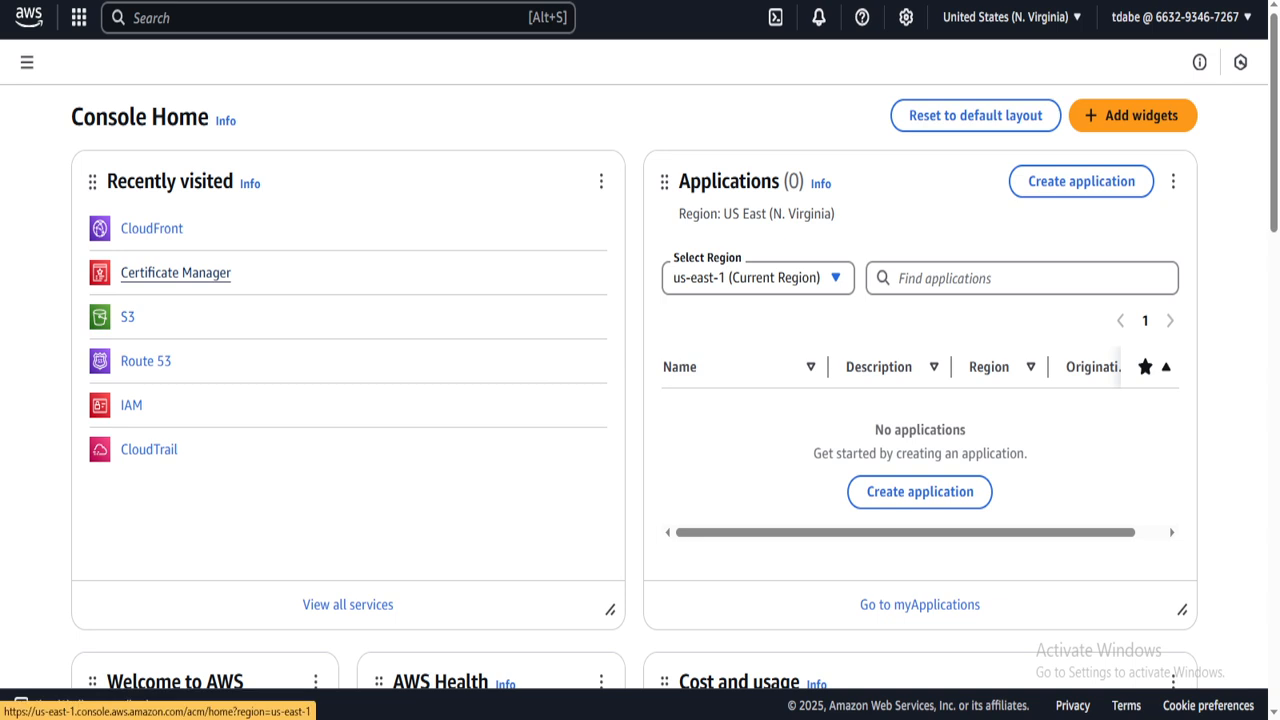
- Refresh Certificate Manager to confirm the topdealalerts.com certificate is Issued, then go to CloudFront
{"action": "left_click", "coordinate": [175, 272]}
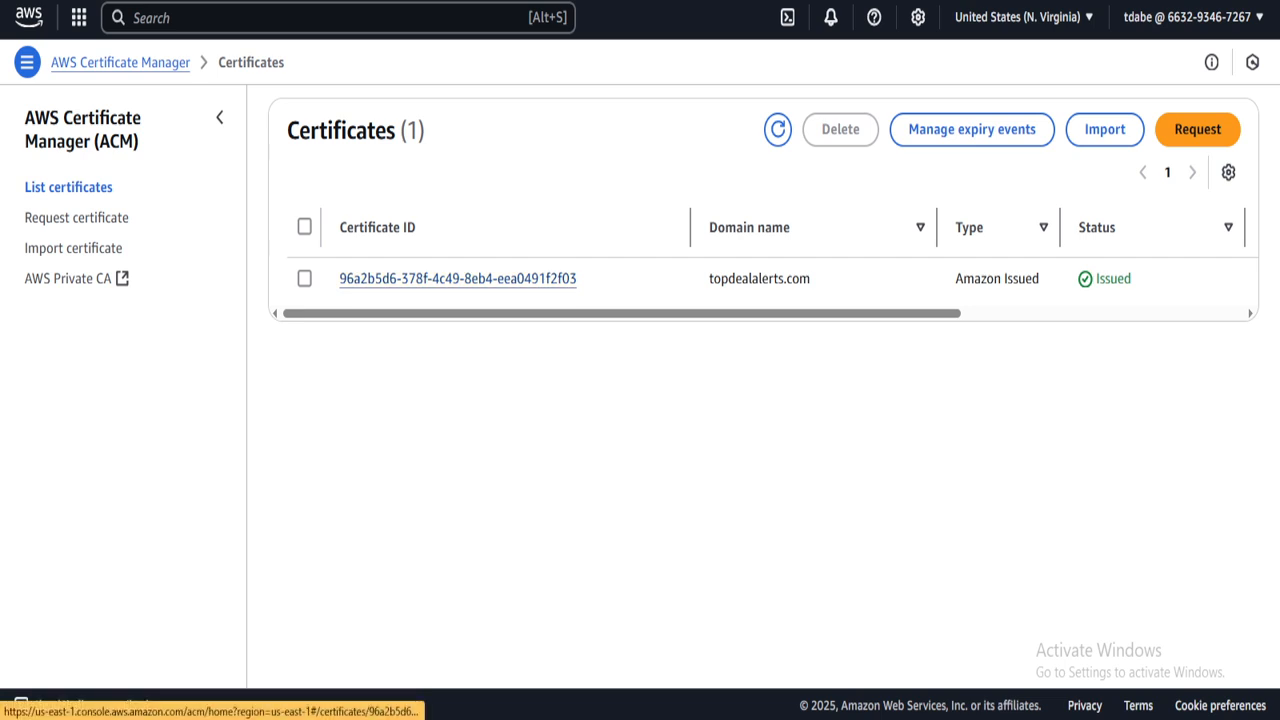
{"action": "mouse_move", "coordinate": [480, 313]}
{"action": "left_mouse_down"}
{"action": "mouse_move", "coordinate": [763, 313]}
{"action": "mouse_move", "coordinate": [481, 313]}
{"action": "left_mouse_up"}
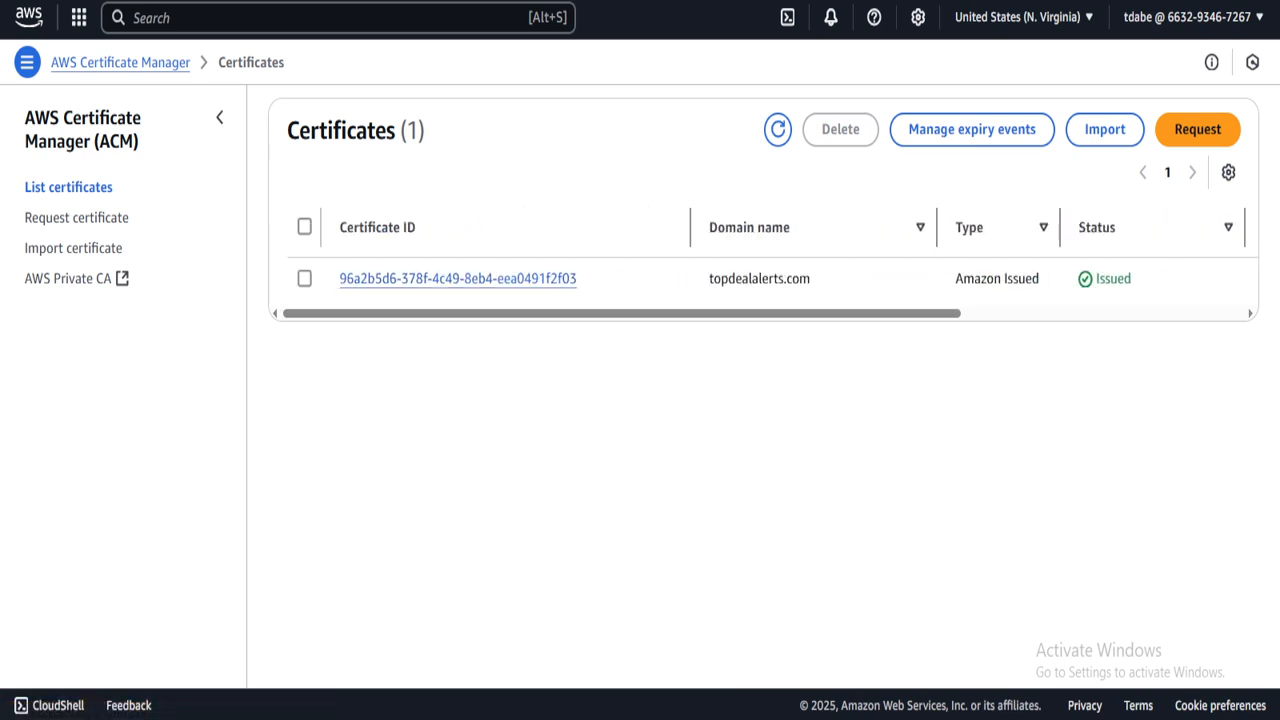
{"action": "key", "text": "F5"}
{"action": "left_click", "coordinate": [29, 17]}
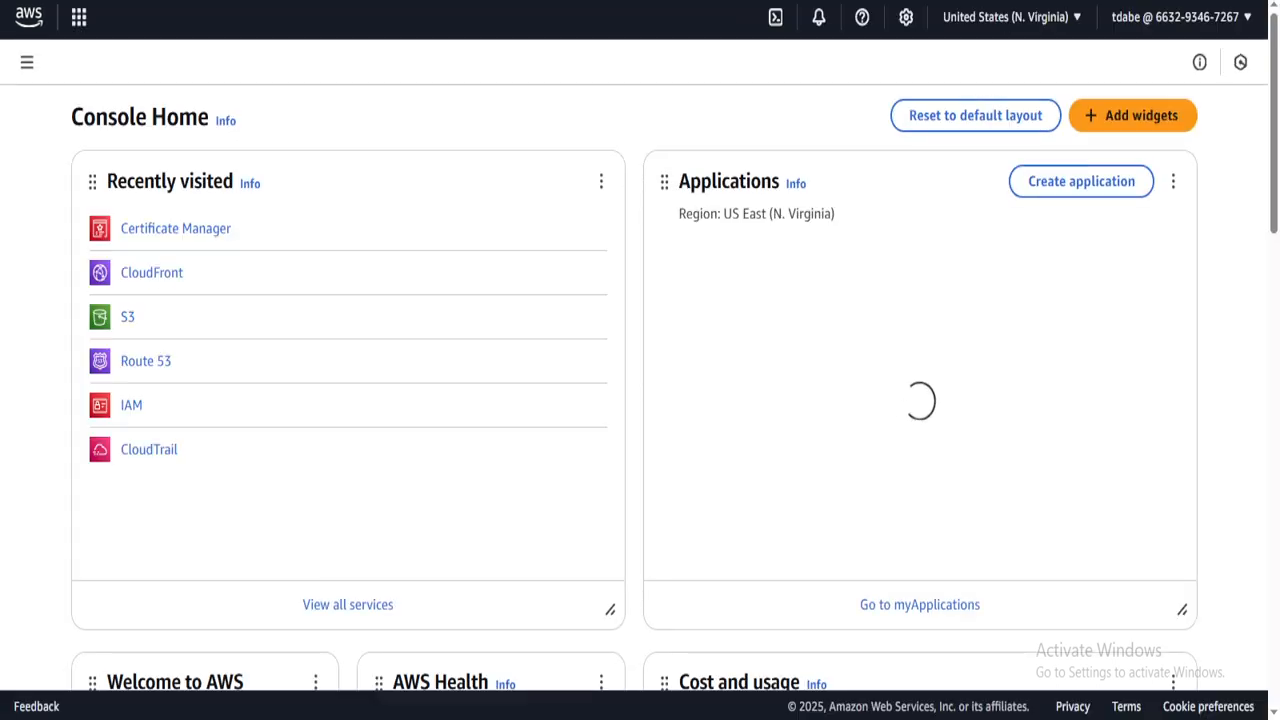
{"action": "left_click", "coordinate": [152, 272]}
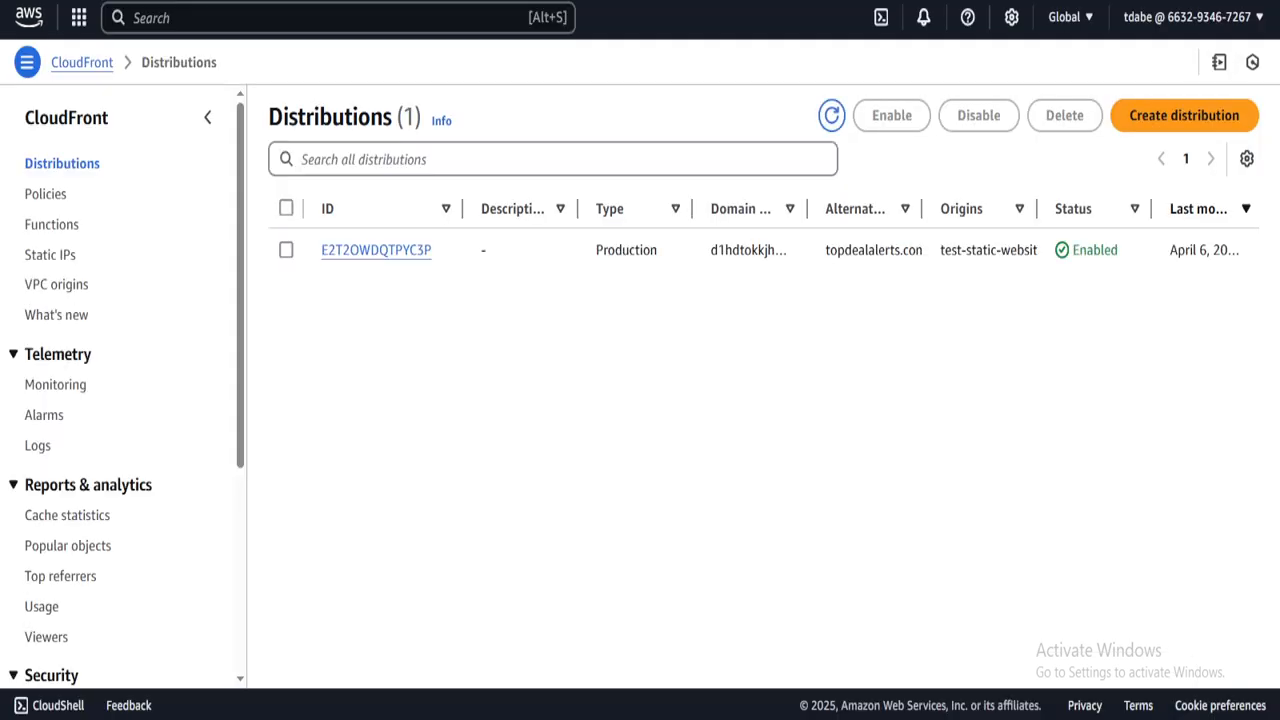
- View distribution E2T2OWDQTPYC3P's edit settings without saving, and copy its cloudfront.net domain name
{"action": "left_click", "coordinate": [376, 250]}
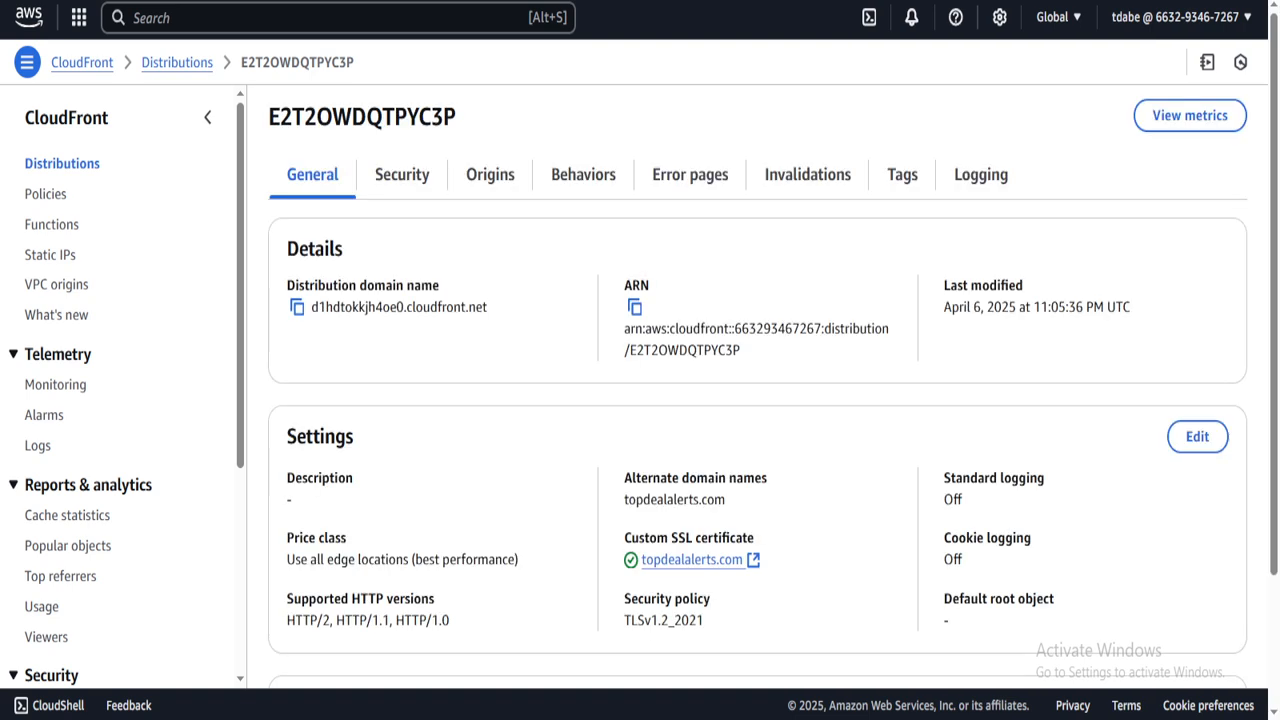
{"action": "left_click", "coordinate": [1197, 436]}
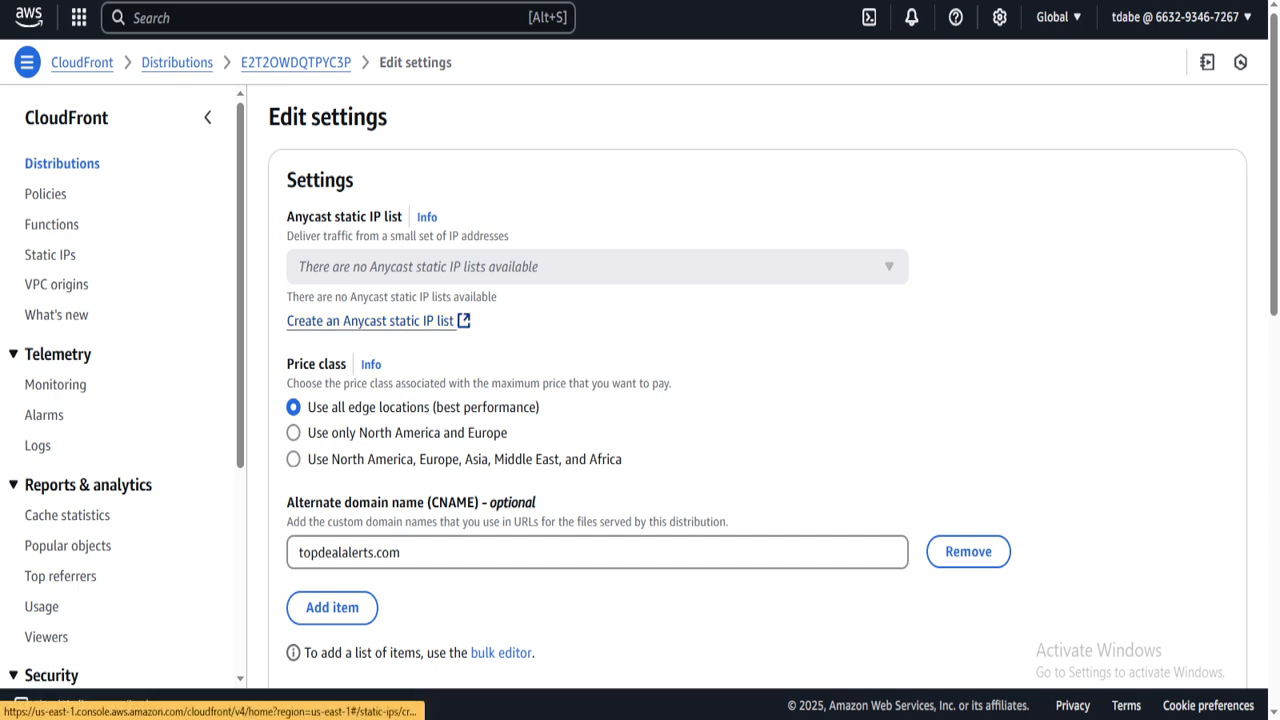
{"action": "left_click", "coordinate": [290, 63]}
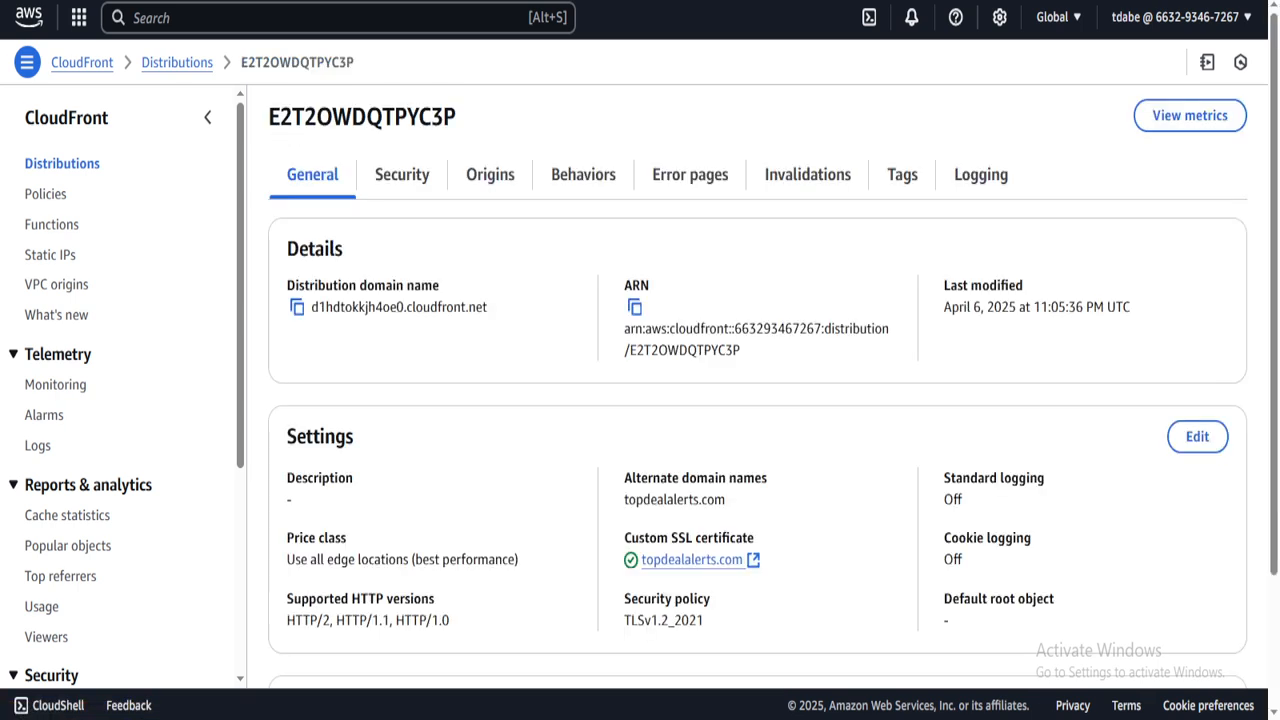
{"action": "left_click", "coordinate": [297, 307]}
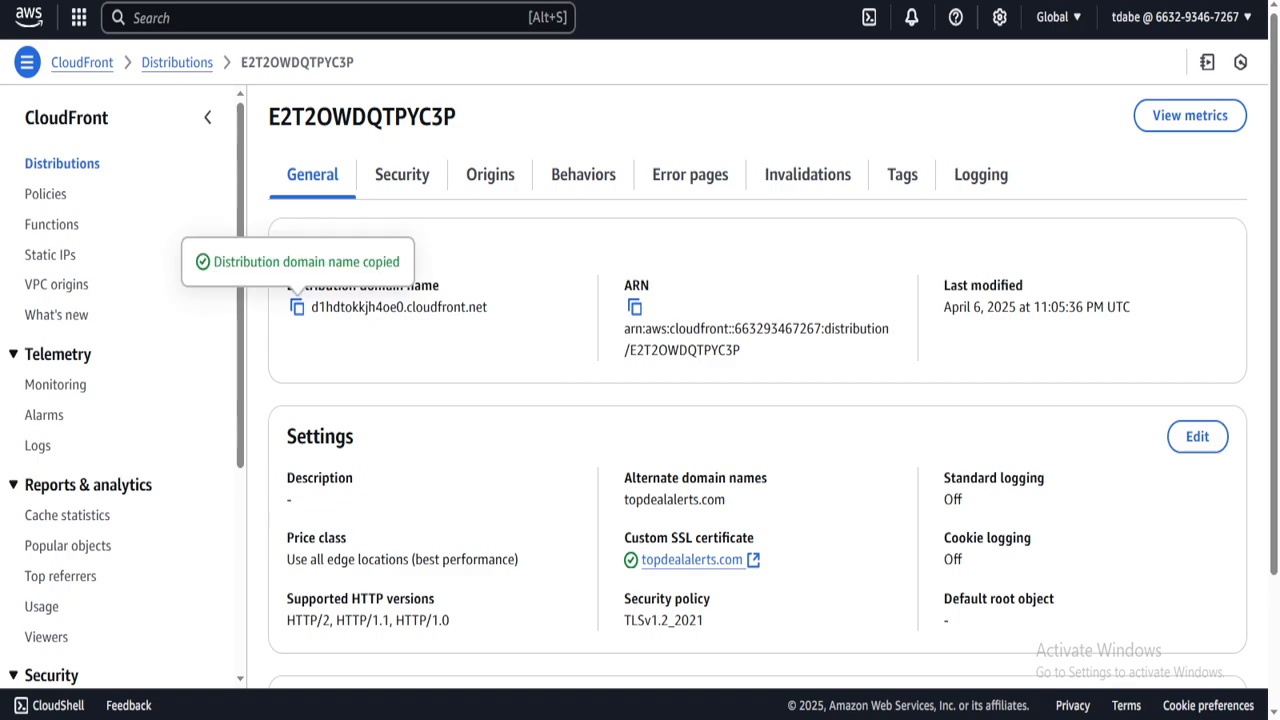
{"action": "key", "text": "ctrl+Tab"}
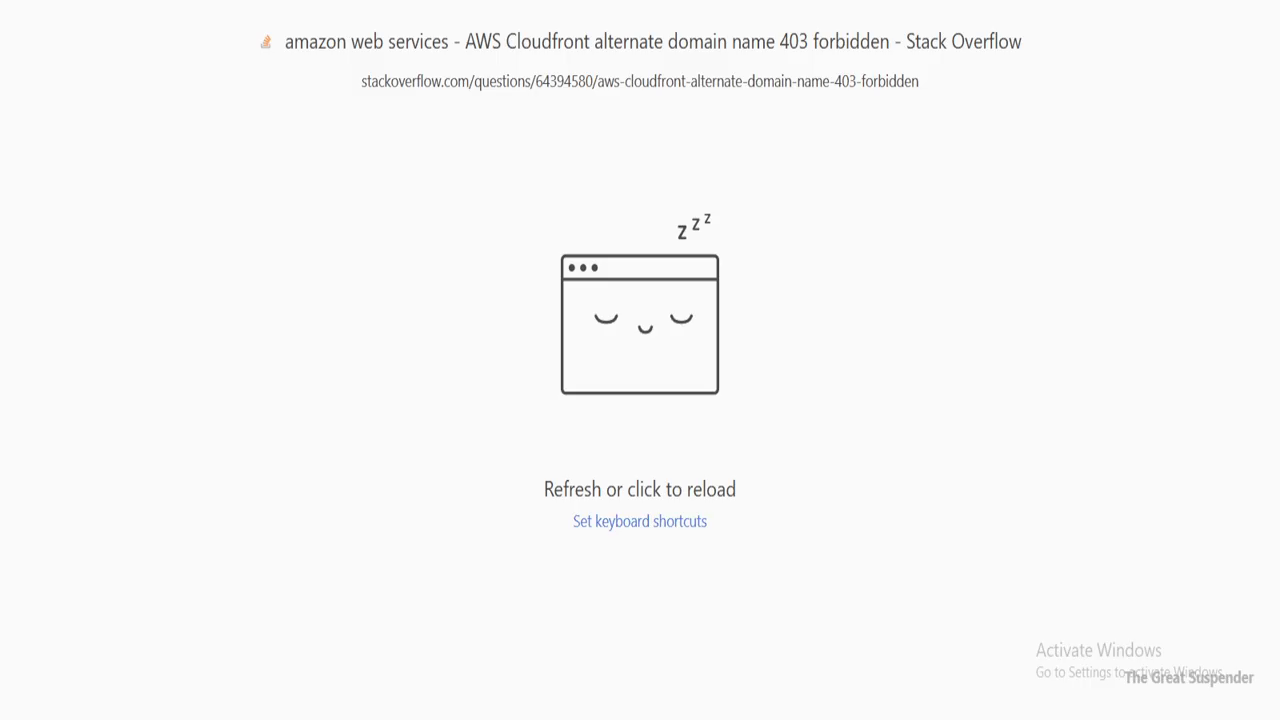
- Load the copied cloudfront.net address in Chrome and verify the Top Deal Alerts site appears
{"action": "key", "text": "ctrl+l"}
{"action": "key", "text": "ctrl+v"}
{"action": "key", "text": "Return"}
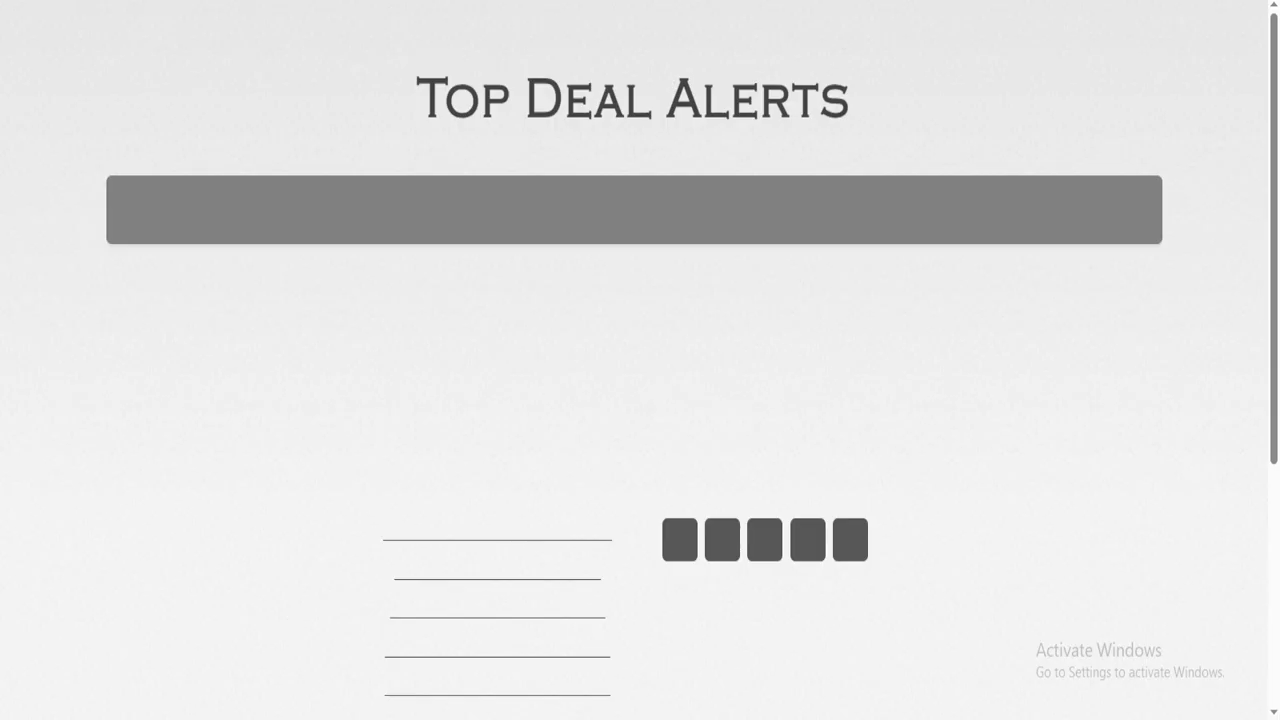
{"action": "scroll", "coordinate": [498, 330], "scroll_direction": "down", "scroll_amount": 5}
{"action": "scroll", "coordinate": [498, 330], "scroll_direction": "up", "scroll_amount": 5}
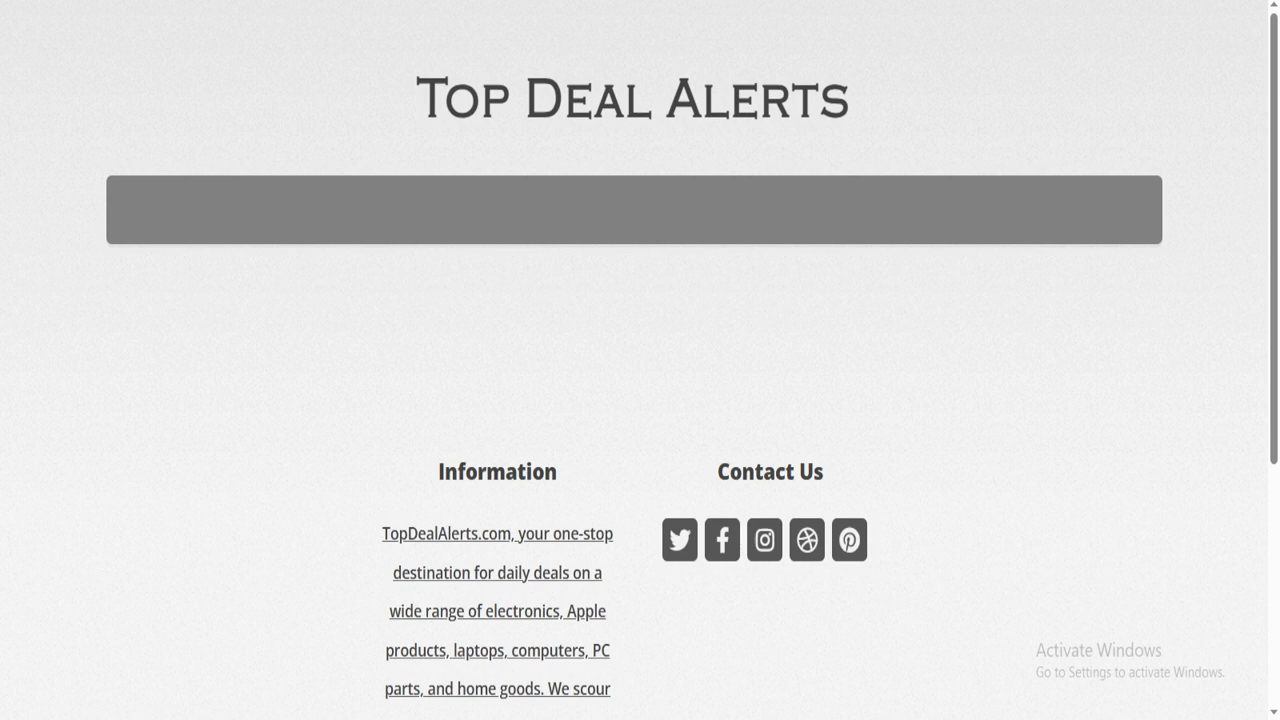
{"action": "triple_click", "coordinate": [634, 98]}
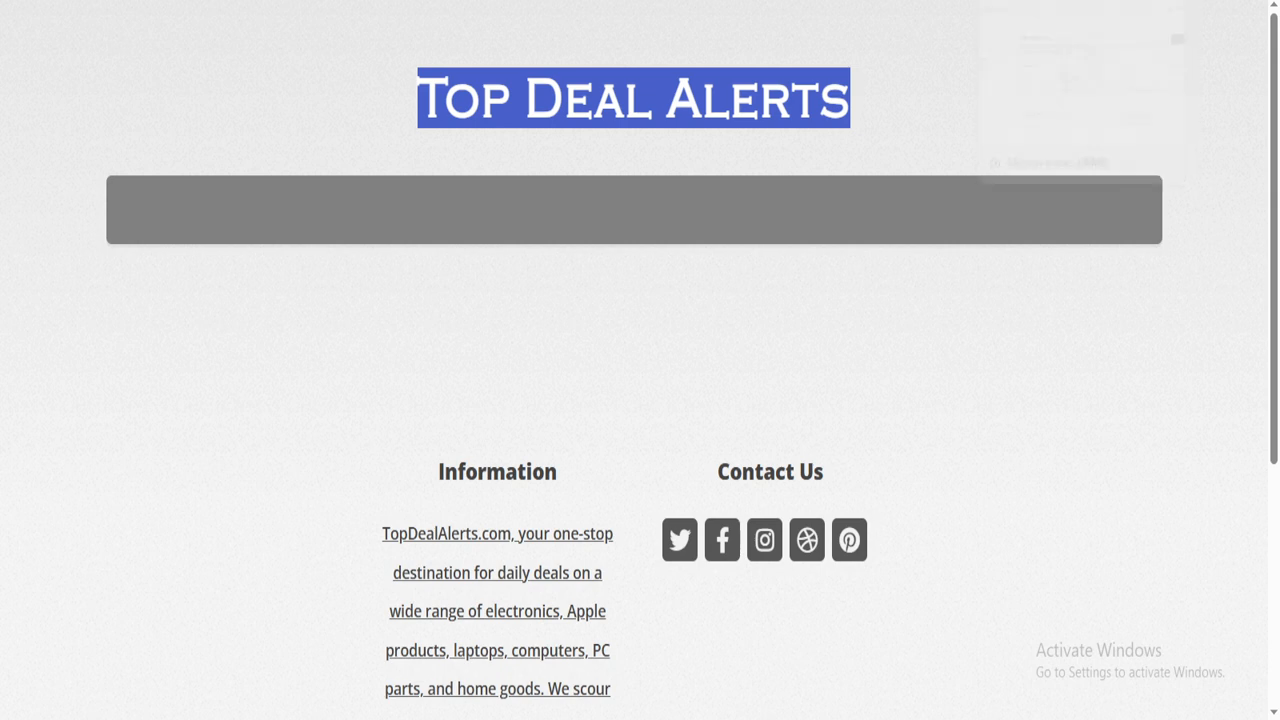
{"action": "left_click", "coordinate": [940, 130]}
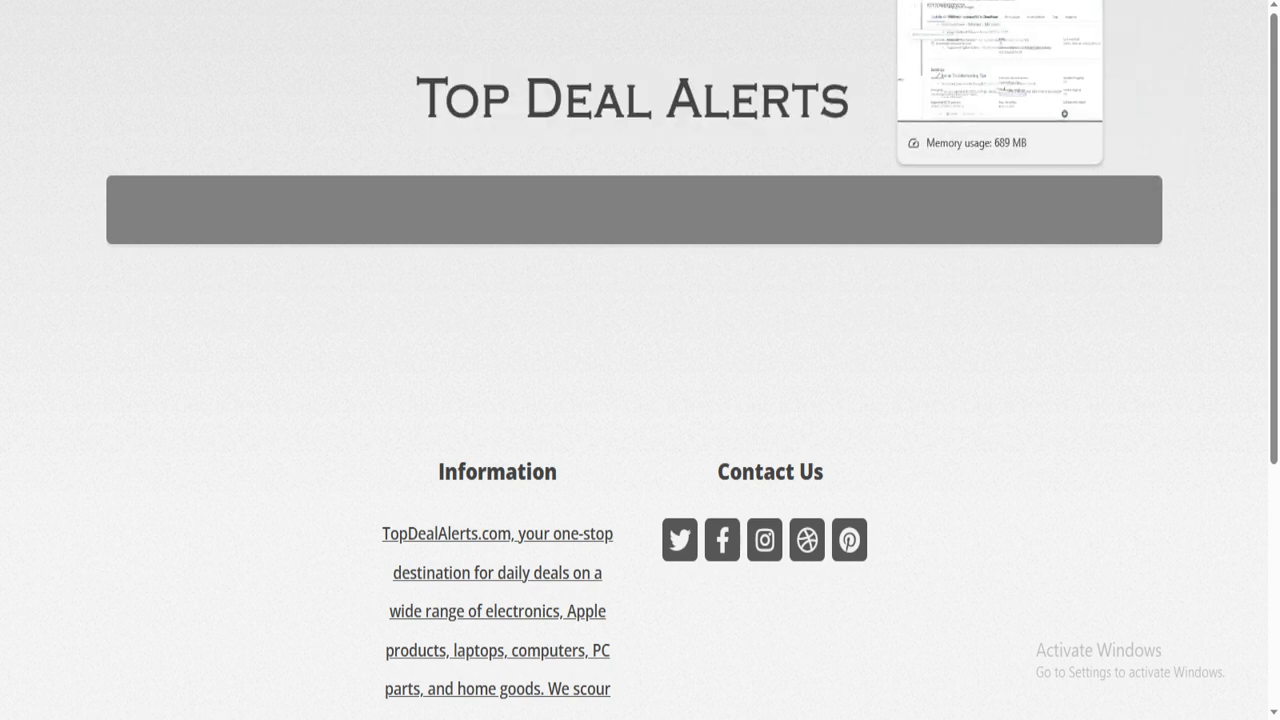
{"action": "left_click", "coordinate": [960, 2]}
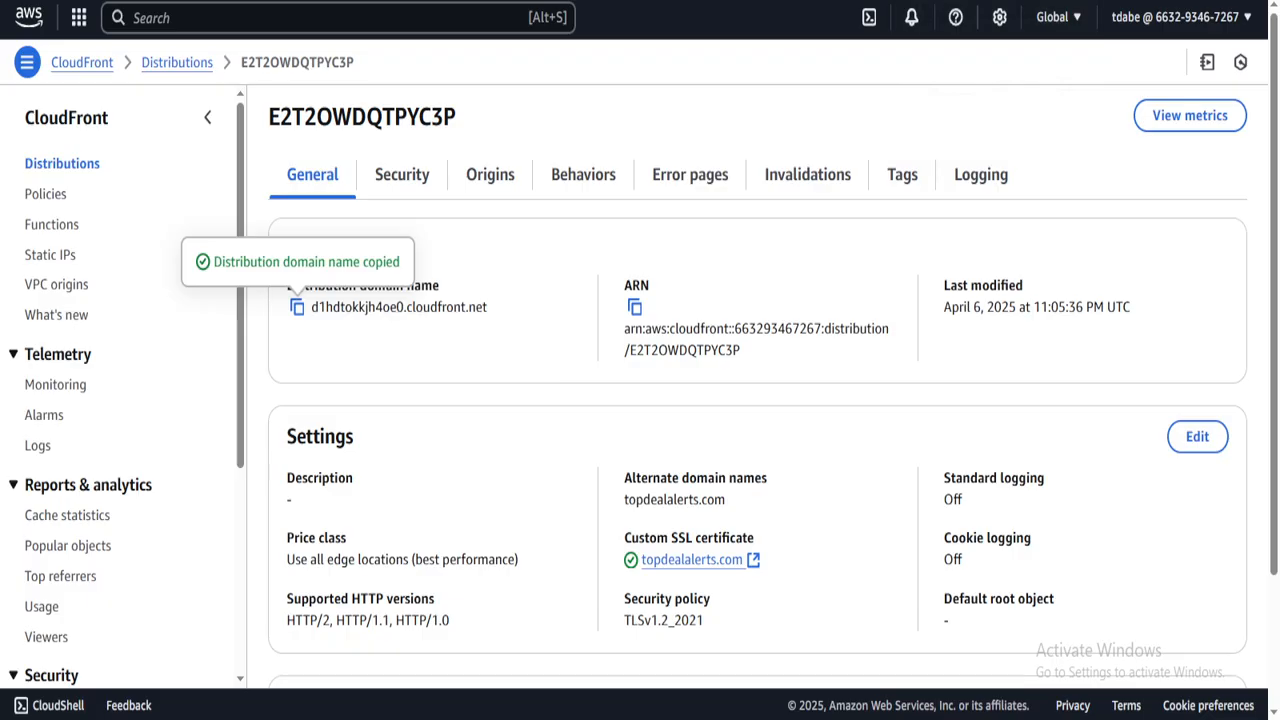
- Review the ACM validation CNAME and the @ ALIAS record pointing to the cloudfront.net domain
{"action": "key", "text": "ctrl+Tab"}
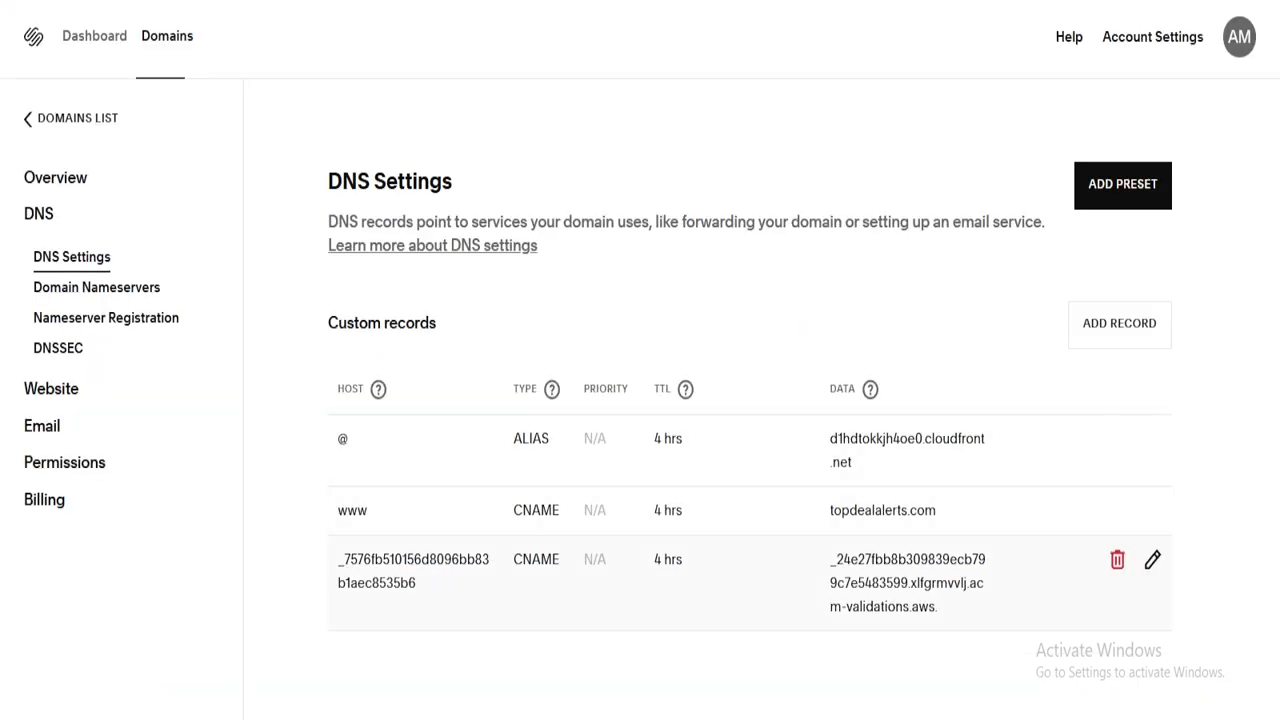
{"action": "left_click_drag", "start_coordinate": [942, 608], "coordinate": [338, 559]}
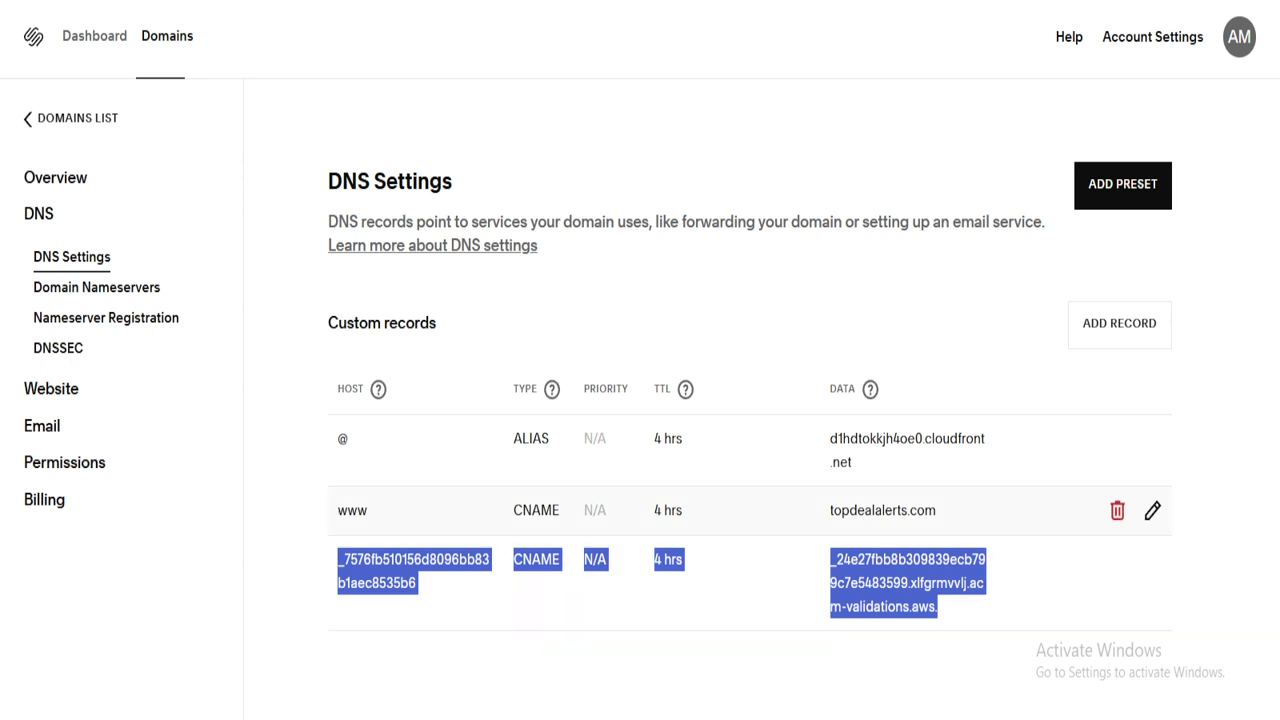
{"action": "left_click", "coordinate": [870, 460]}
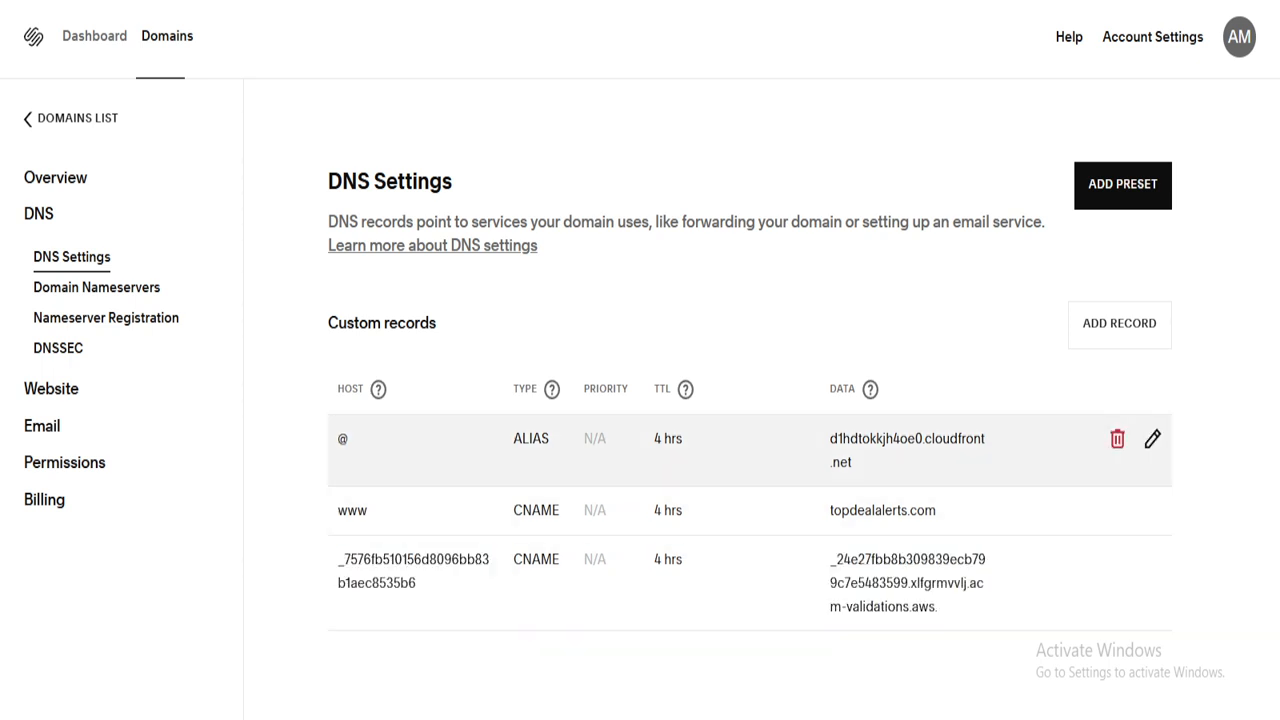
{"action": "left_click_drag", "start_coordinate": [853, 462], "coordinate": [335, 440]}
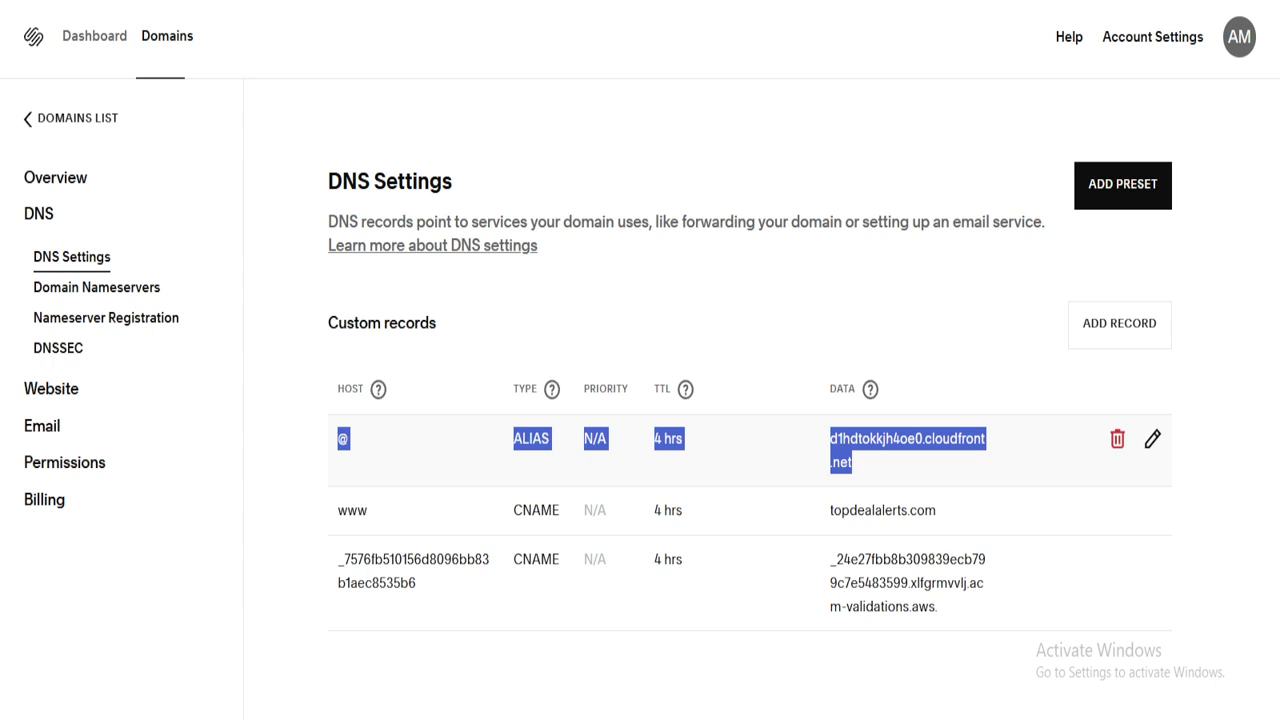
{"action": "left_click", "coordinate": [340, 442]}
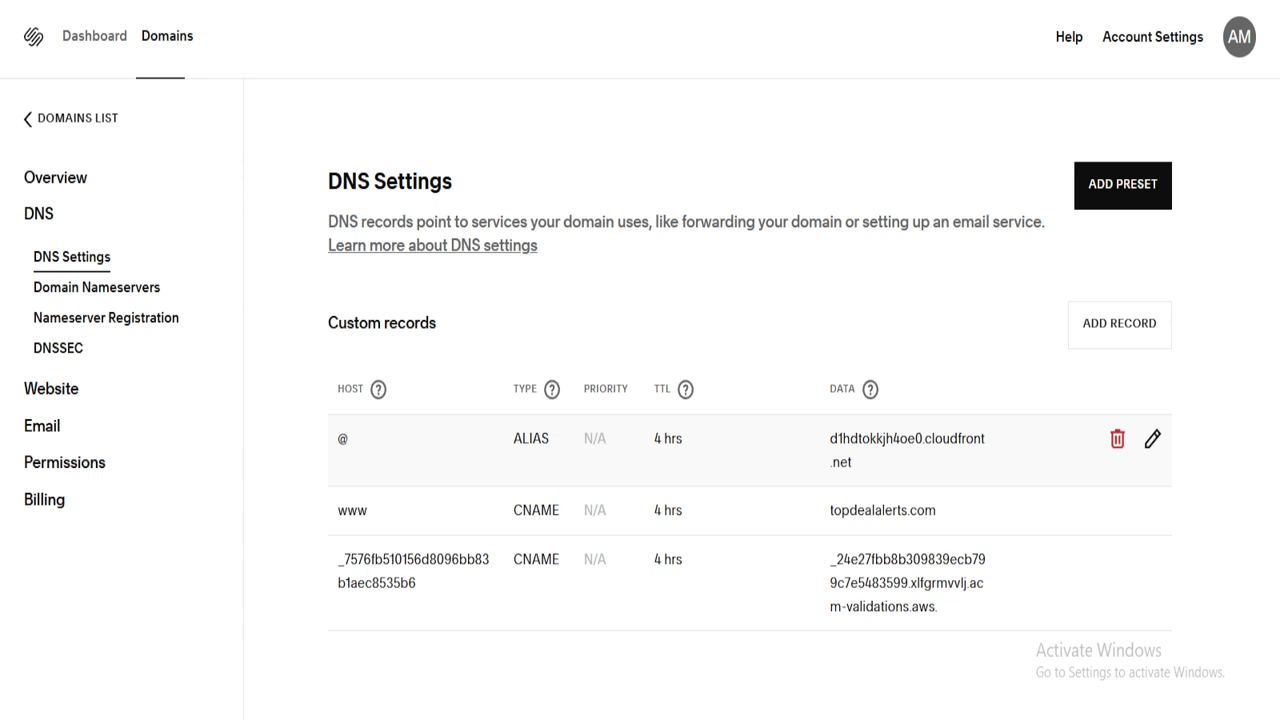
{"action": "left_click_drag", "start_coordinate": [550, 438], "coordinate": [513, 438]}
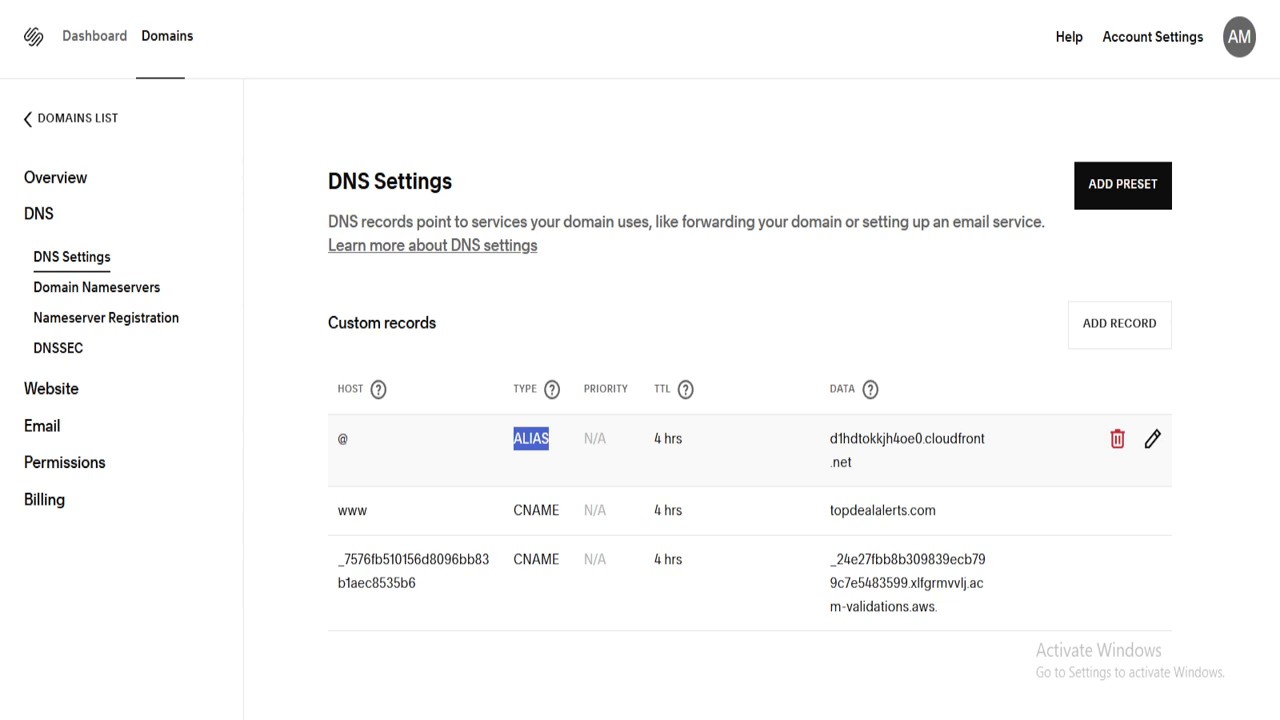
{"action": "left_click", "coordinate": [530, 439]}
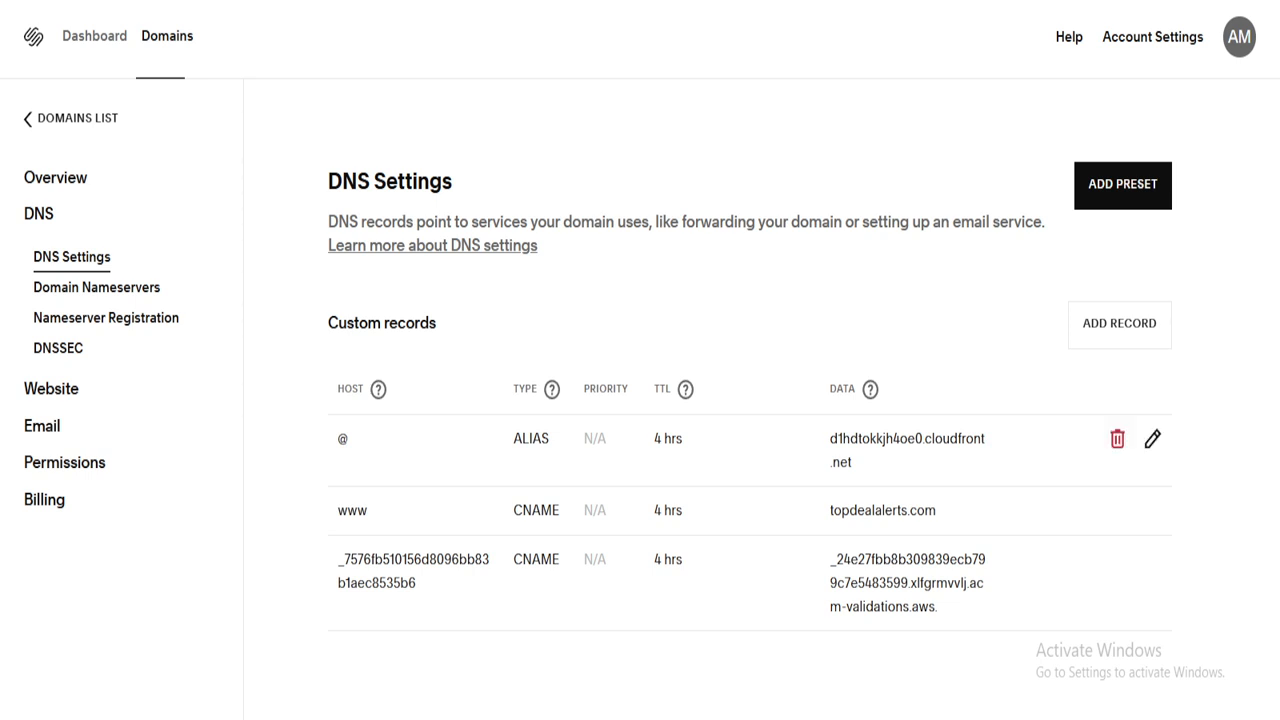
{"action": "left_click_drag", "start_coordinate": [334, 389], "coordinate": [932, 440]}
{"action": "left_click", "coordinate": [940, 350]}
- Check the DNSSEC settings, then confirm the www CNAME record targets topdealalerts.com
{"action": "left_click", "coordinate": [58, 347]}
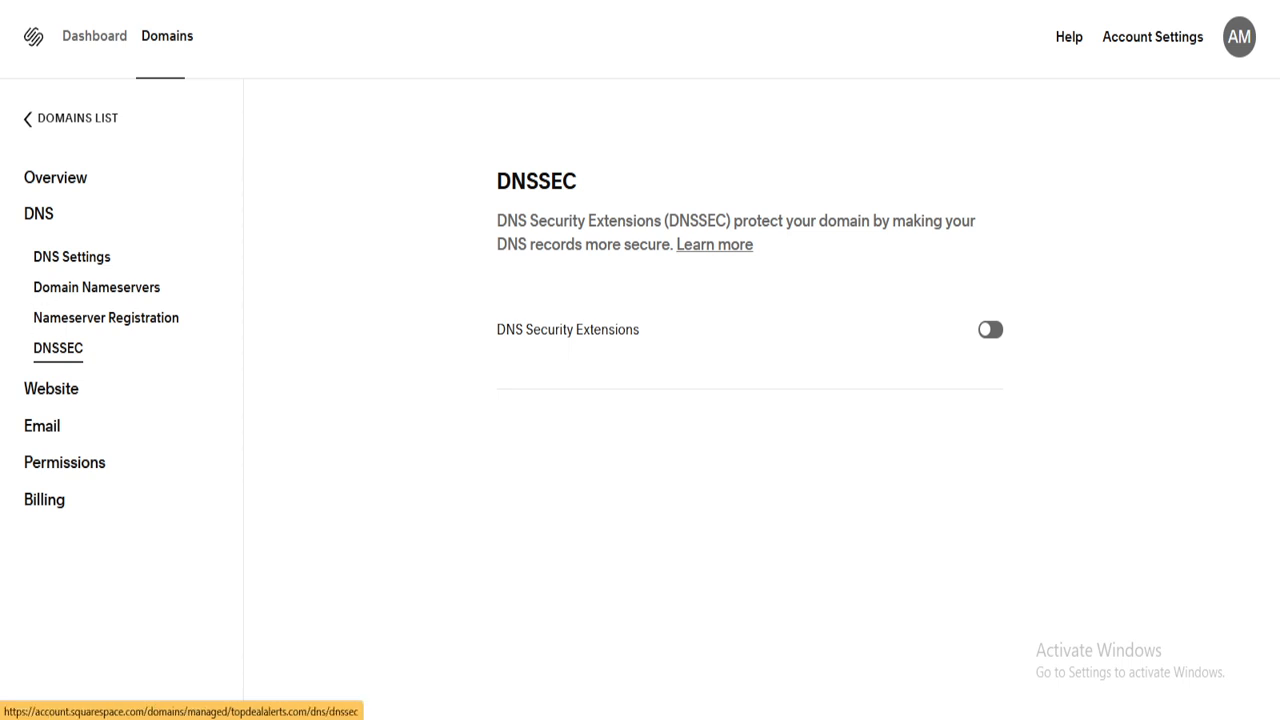
{"action": "left_click_drag", "start_coordinate": [497, 330], "coordinate": [640, 330]}
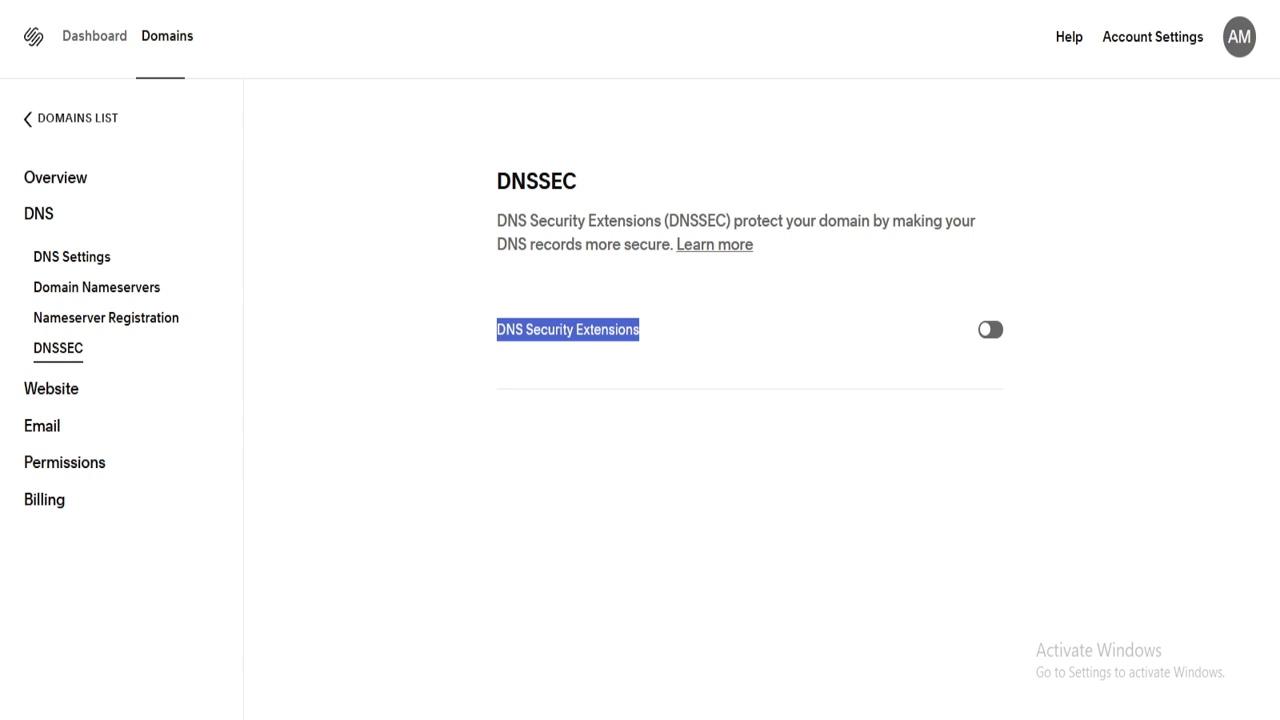
{"action": "left_click", "coordinate": [72, 257]}
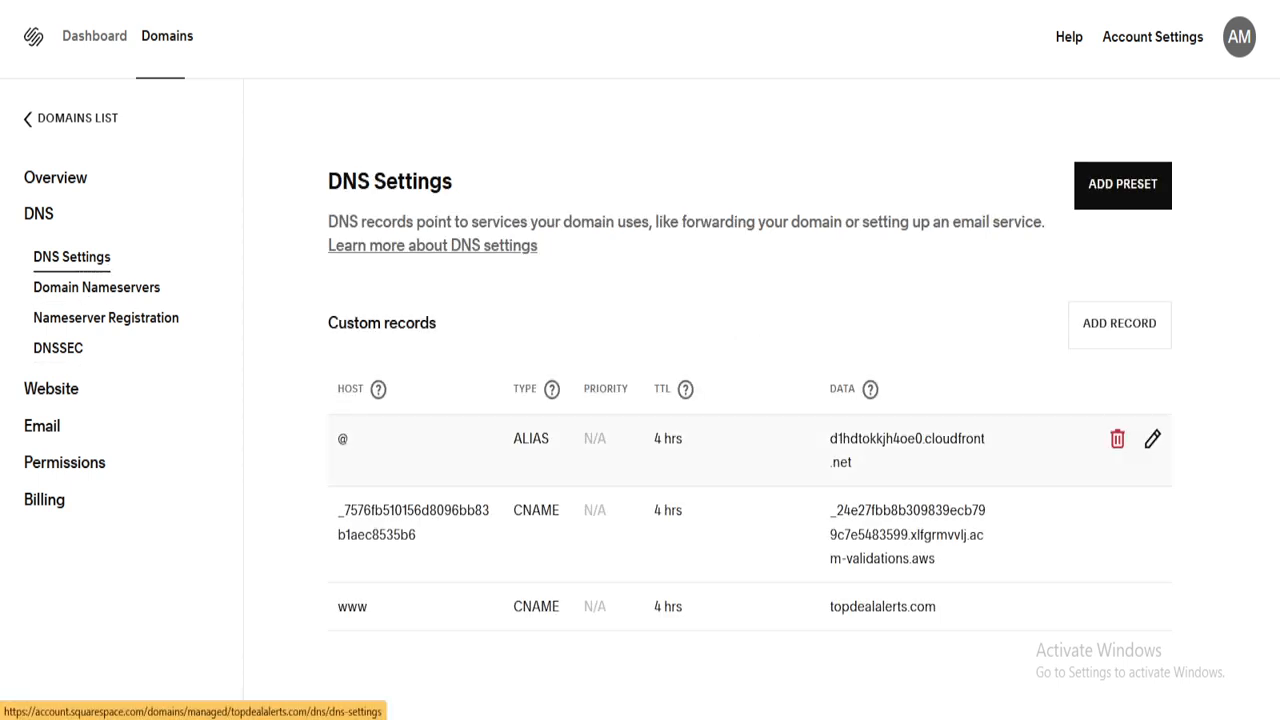
{"action": "double_click", "coordinate": [343, 439]}
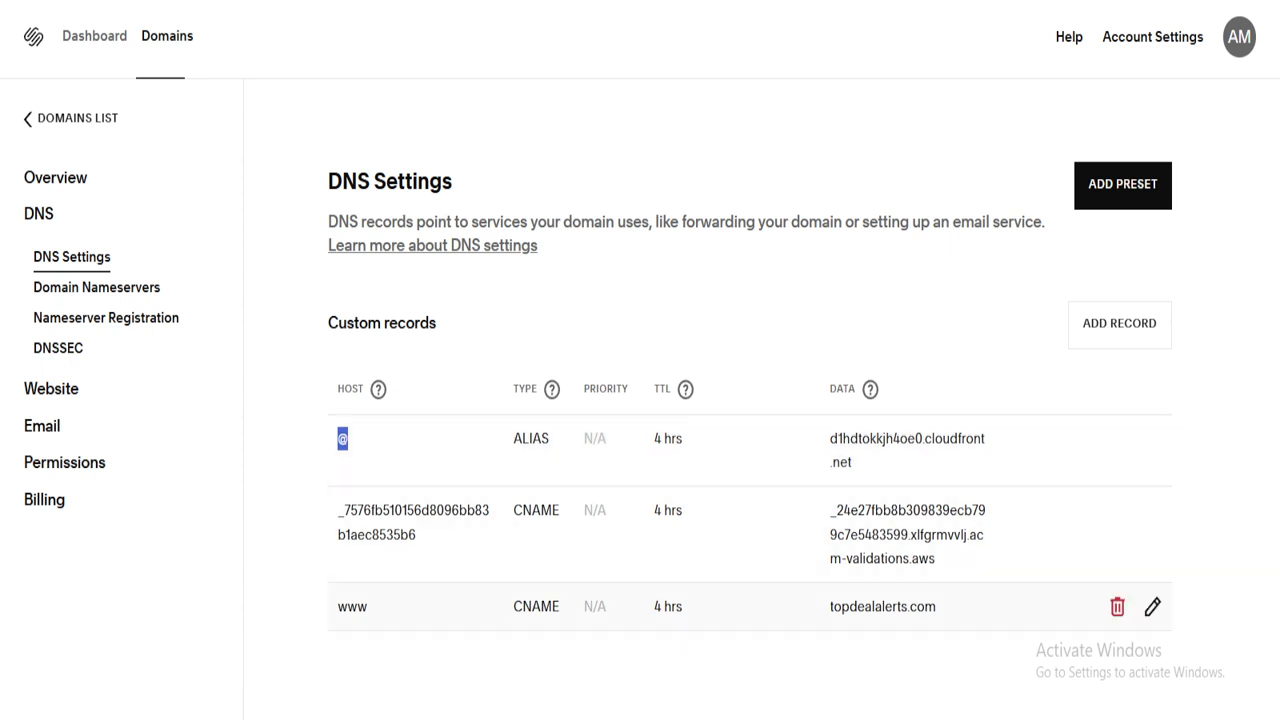
{"action": "left_click_drag", "start_coordinate": [938, 606], "coordinate": [830, 606]}
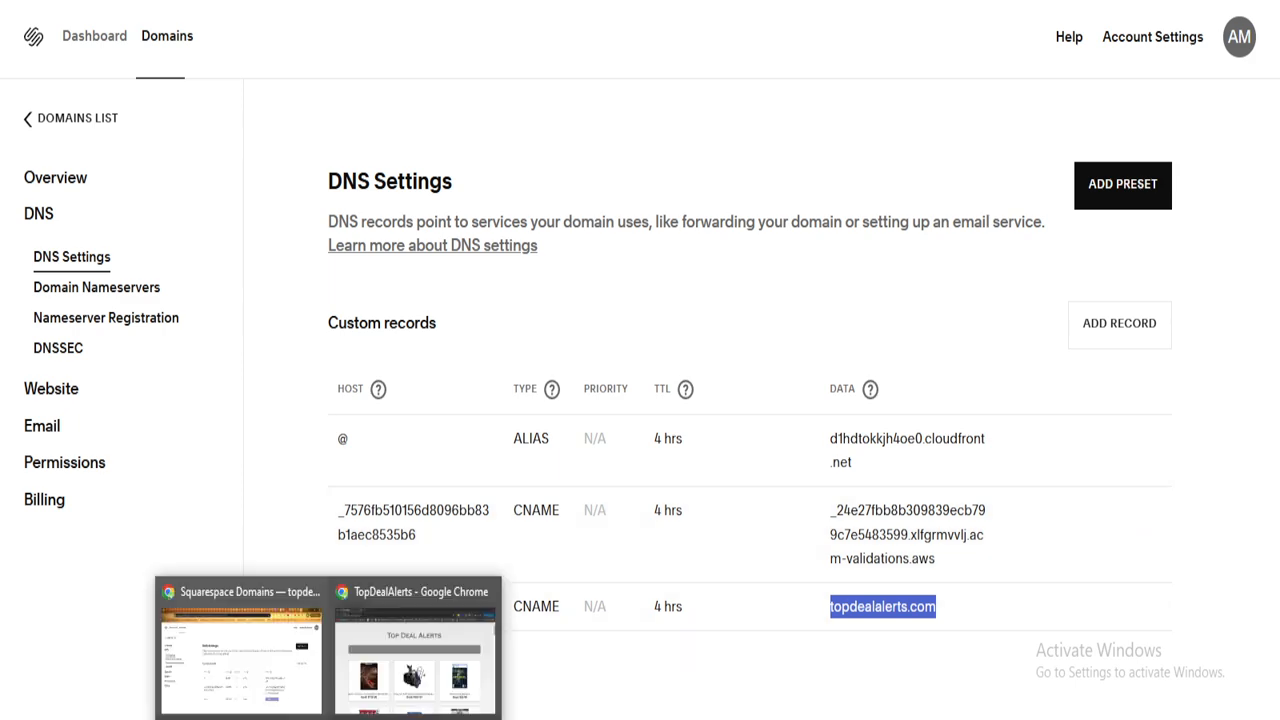
{"action": "left_click", "coordinate": [417, 640]}
- Reload topdealalerts.com and confirm the Top Deal Alerts site loads
{"action": "left_click", "coordinate": [400, 2]}
{"action": "key", "text": "Return"}
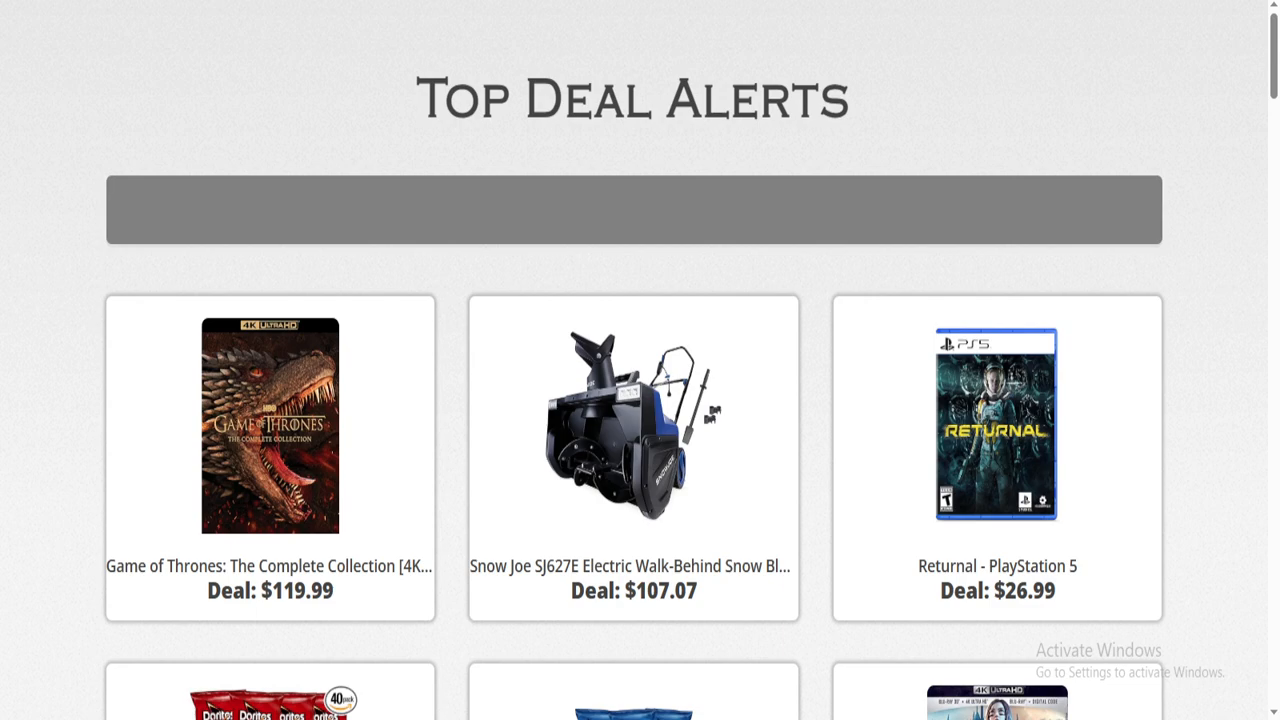
{"action": "scroll", "coordinate": [634, 360], "scroll_direction": "down", "scroll_amount": 20}
{"action": "scroll", "coordinate": [634, 360], "scroll_direction": "up", "scroll_amount": 20}
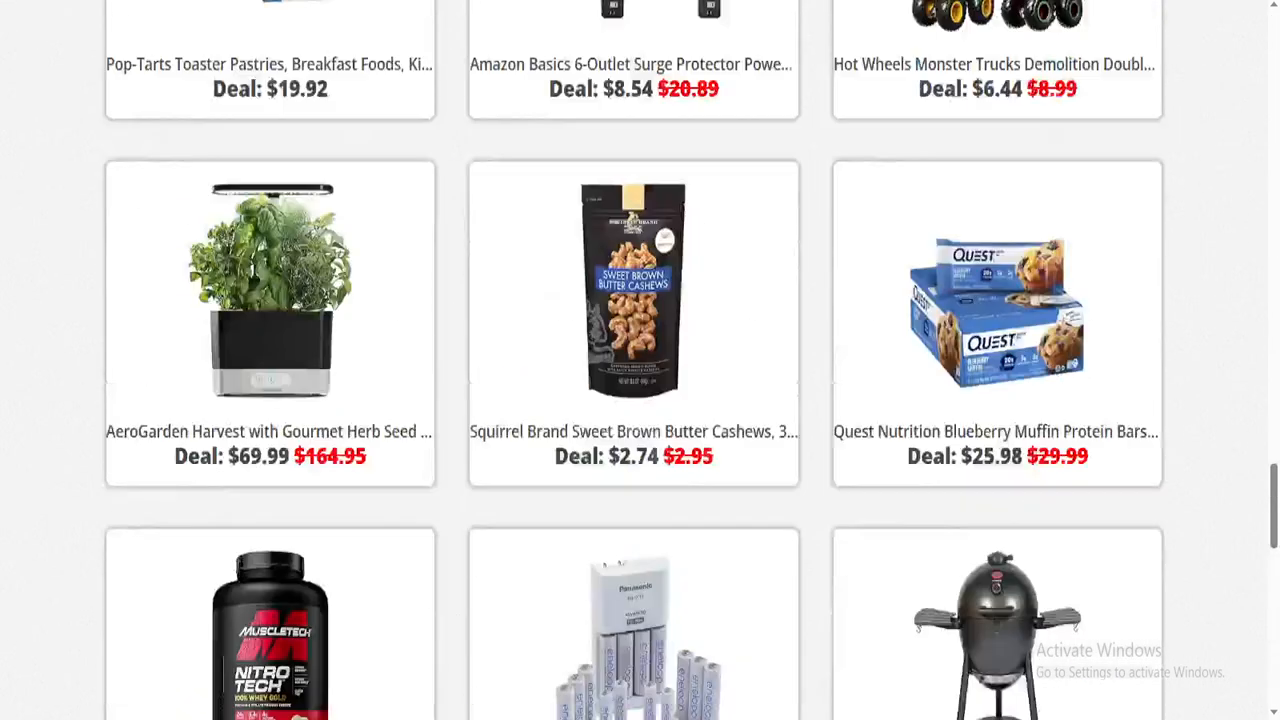
{"action": "scroll", "coordinate": [634, 360], "scroll_direction": "up", "scroll_amount": 20}
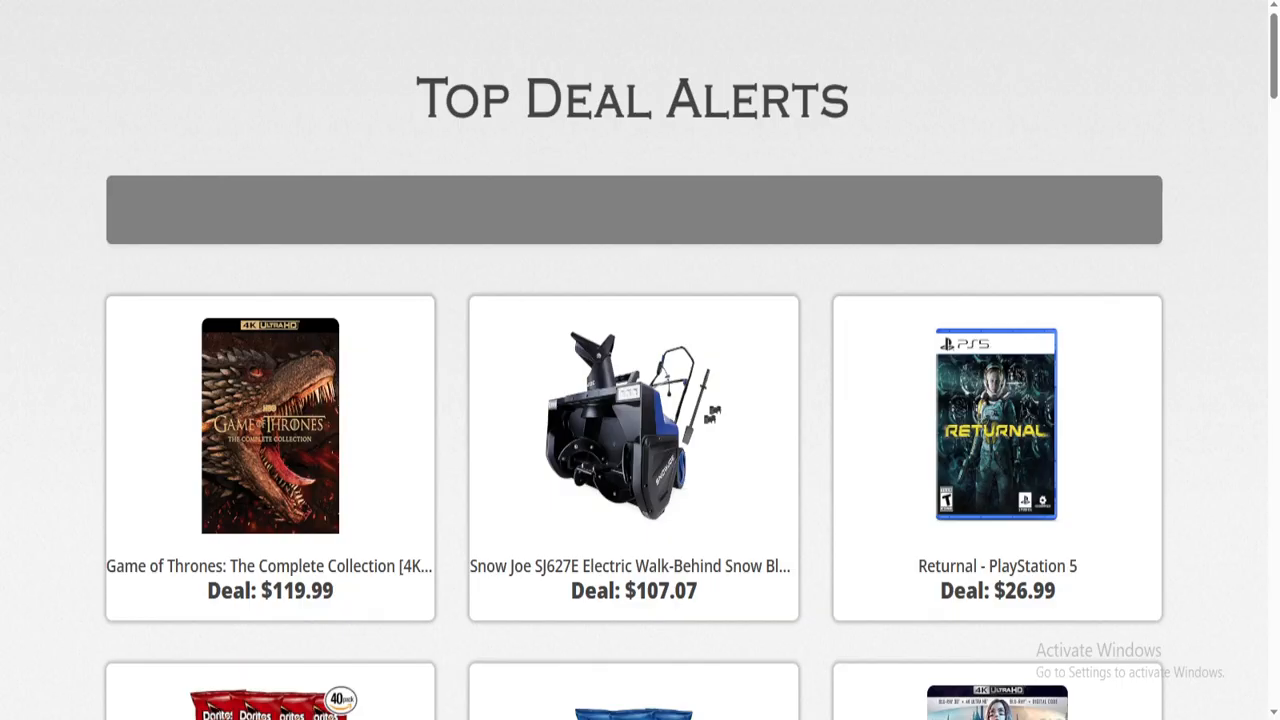
{"action": "type", "text": "www.top"}
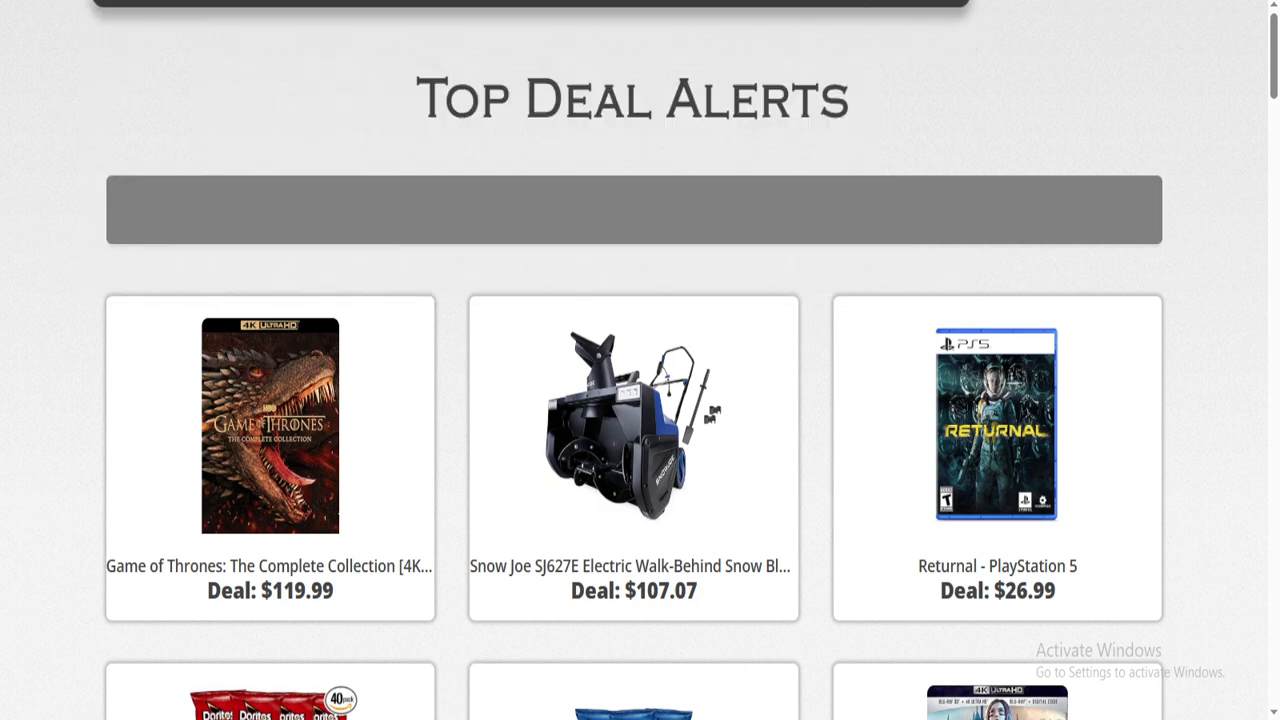
{"action": "key", "text": "BackSpace"}
{"action": "type", "text": "p"}
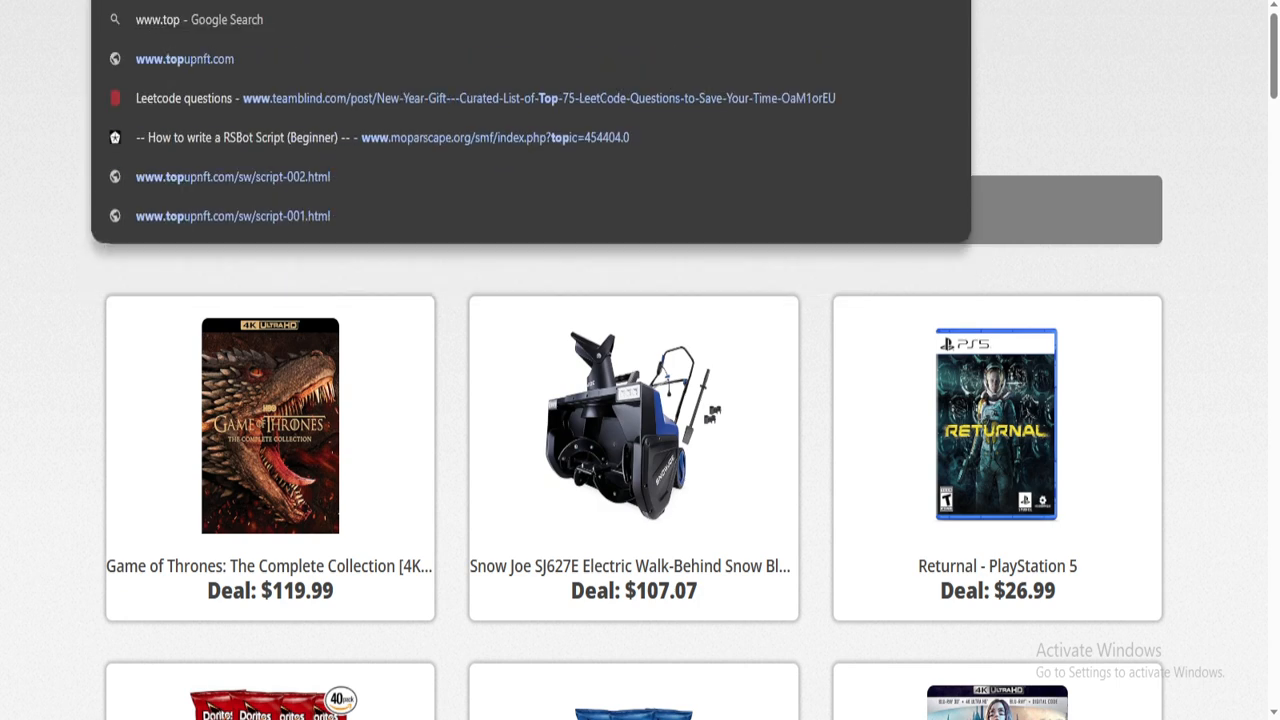
{"action": "type", "text": "dealaler"}
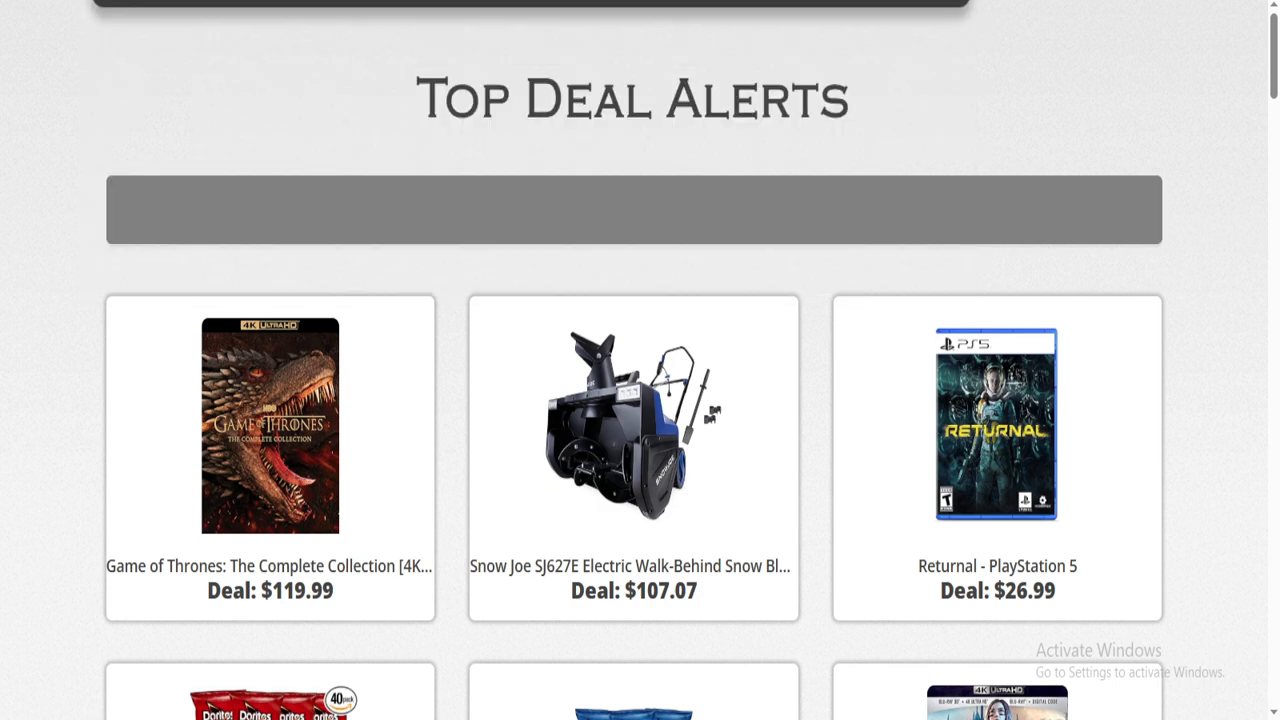
{"action": "type", "text": "ts.com"}
{"action": "key", "text": "Return"}
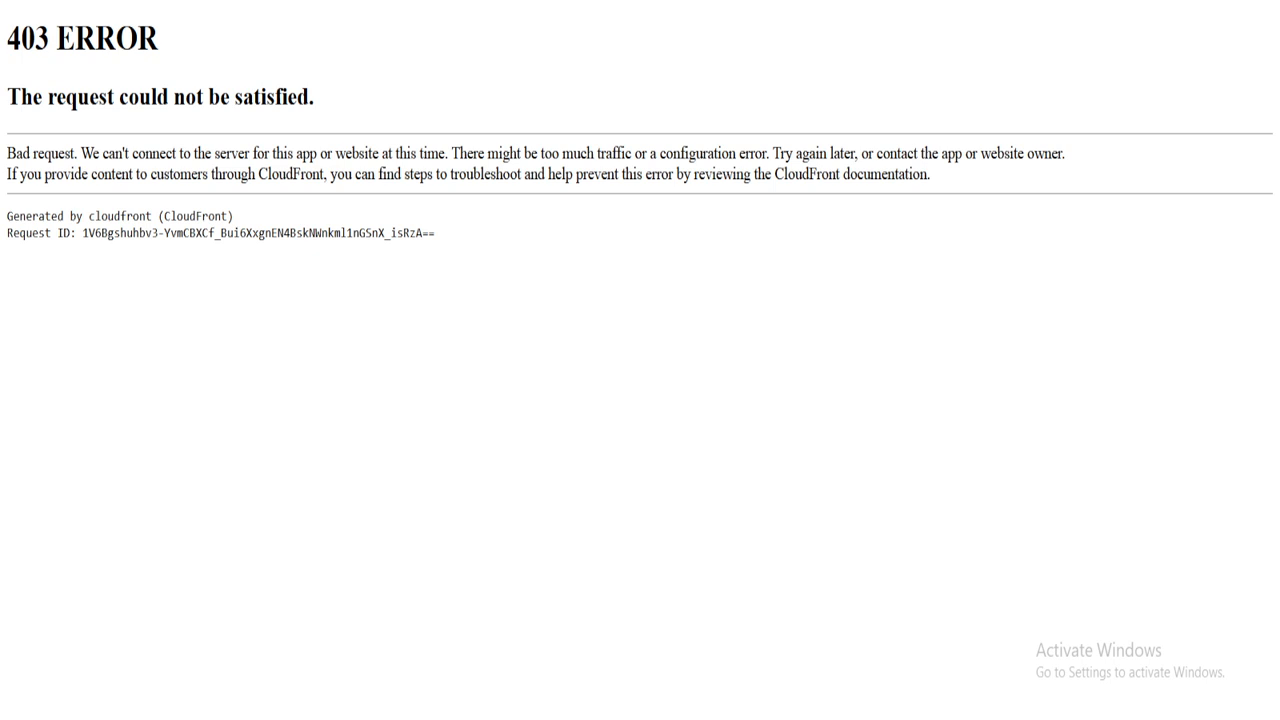
- Return to distribution E2T2OWDQTPYC3P and open its settings for editing
{"action": "mouse_move", "coordinate": [331, 718]}
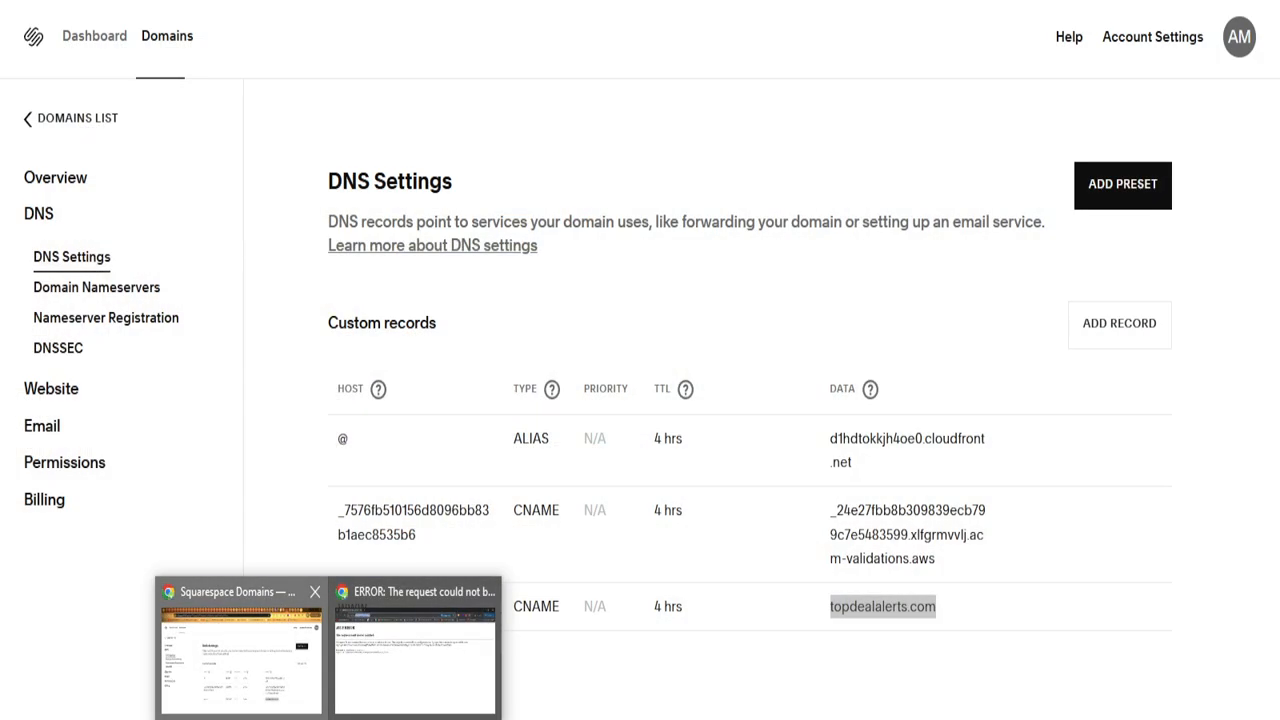
{"action": "left_click", "coordinate": [240, 650]}
{"action": "key", "text": "alt+Tab"}
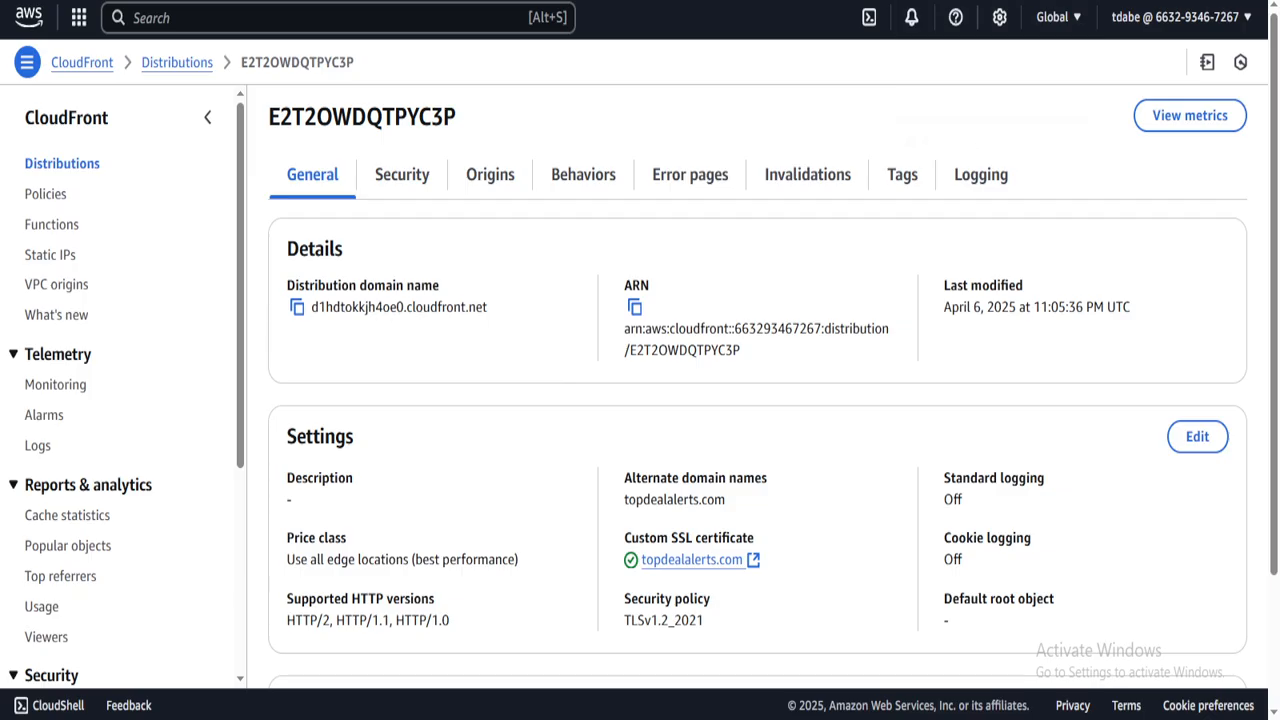
{"action": "scroll", "coordinate": [757, 400], "scroll_direction": "down", "scroll_amount": 3}
{"action": "left_click", "coordinate": [1197, 270]}
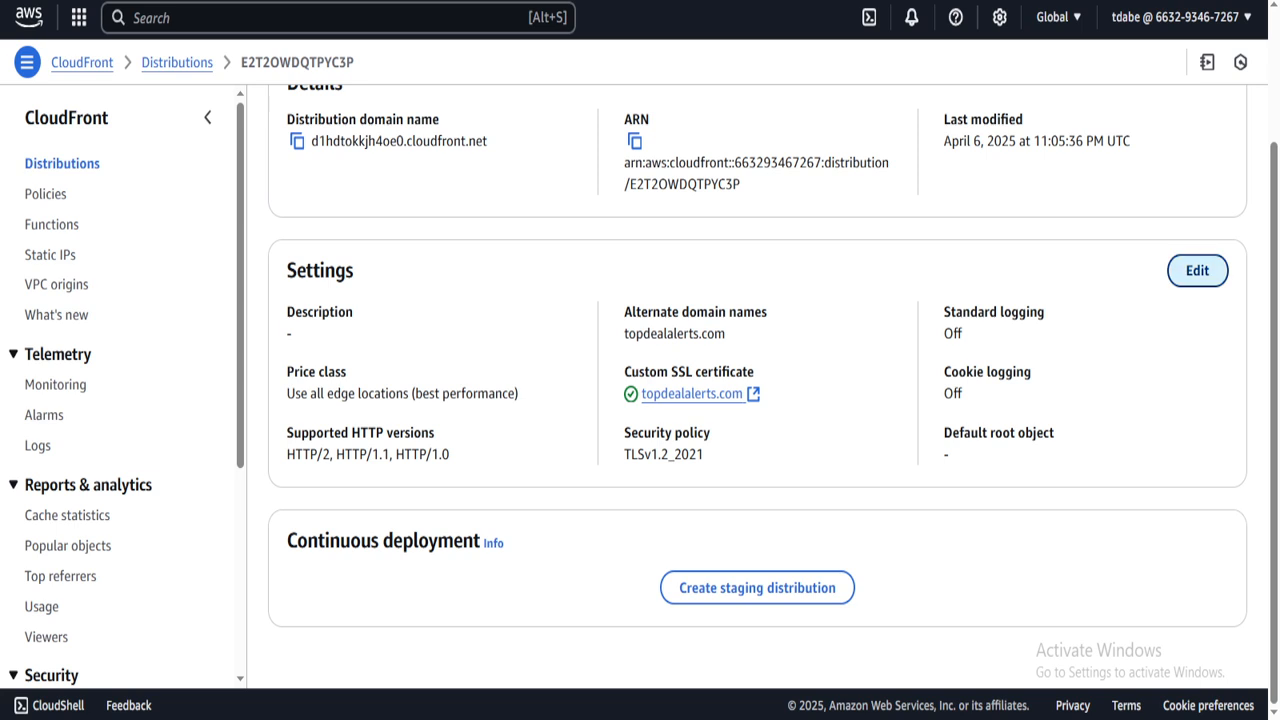
- Add alternate domain *.topdealalerts.com by pasting the www address, replacing www with *, and save
{"action": "left_click", "coordinate": [332, 441]}
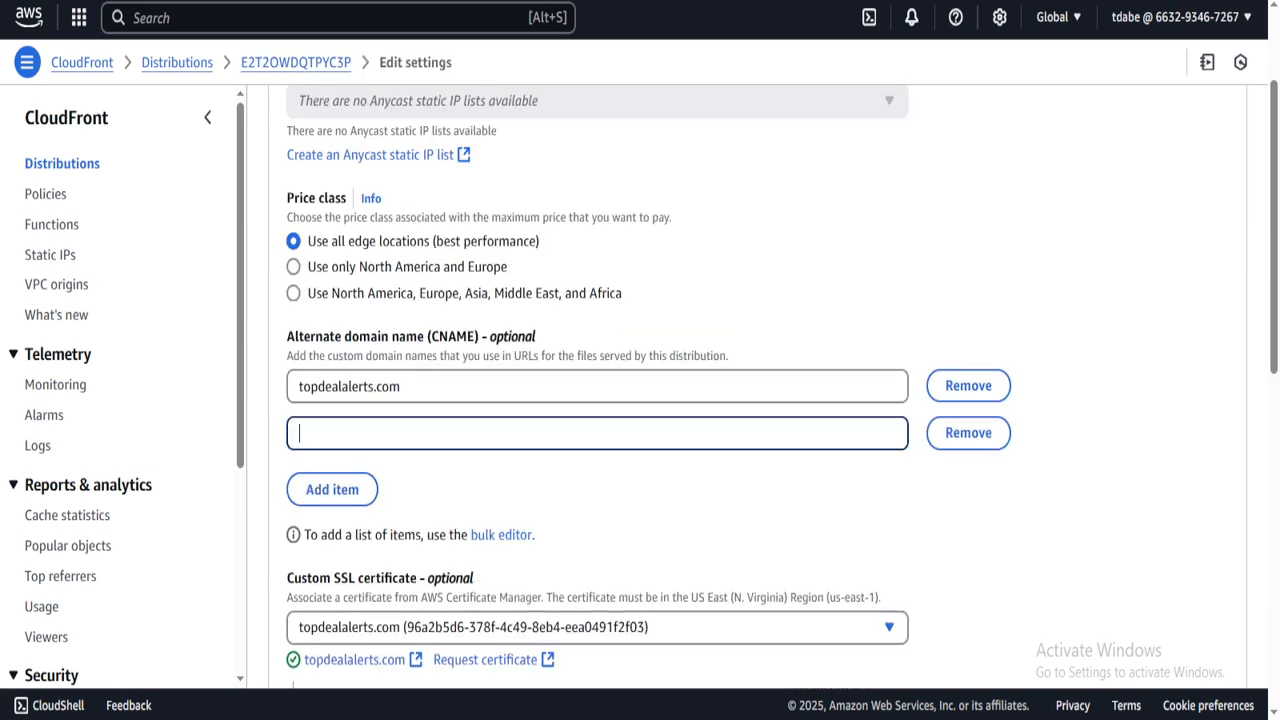
{"action": "type", "text": "www.topdealalerts.com"}
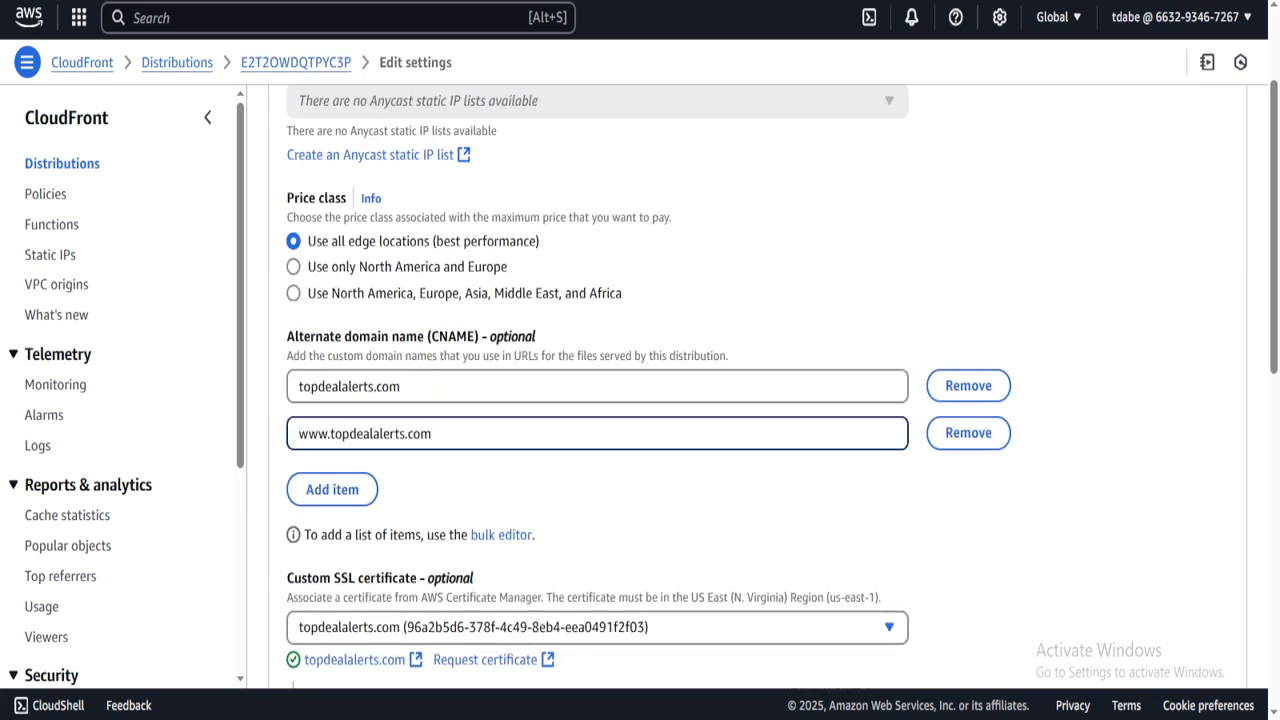
{"action": "double_click", "coordinate": [313, 433]}
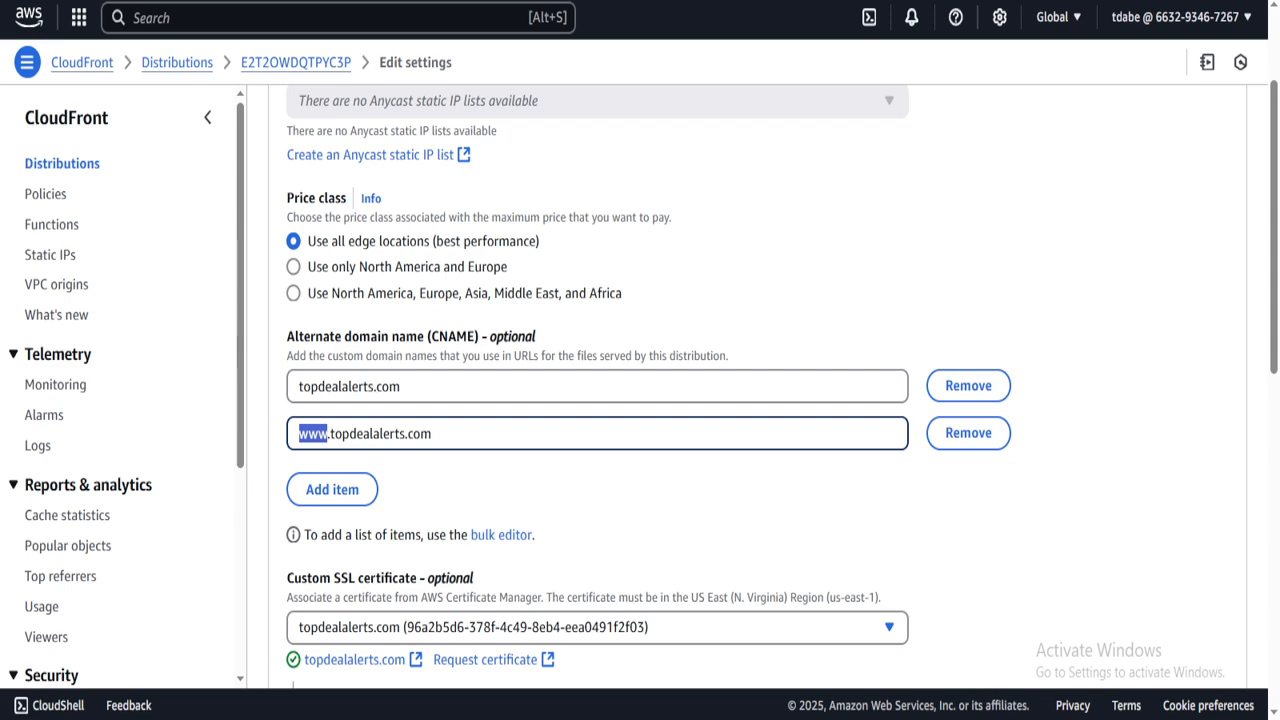
{"action": "type", "text": "*"}
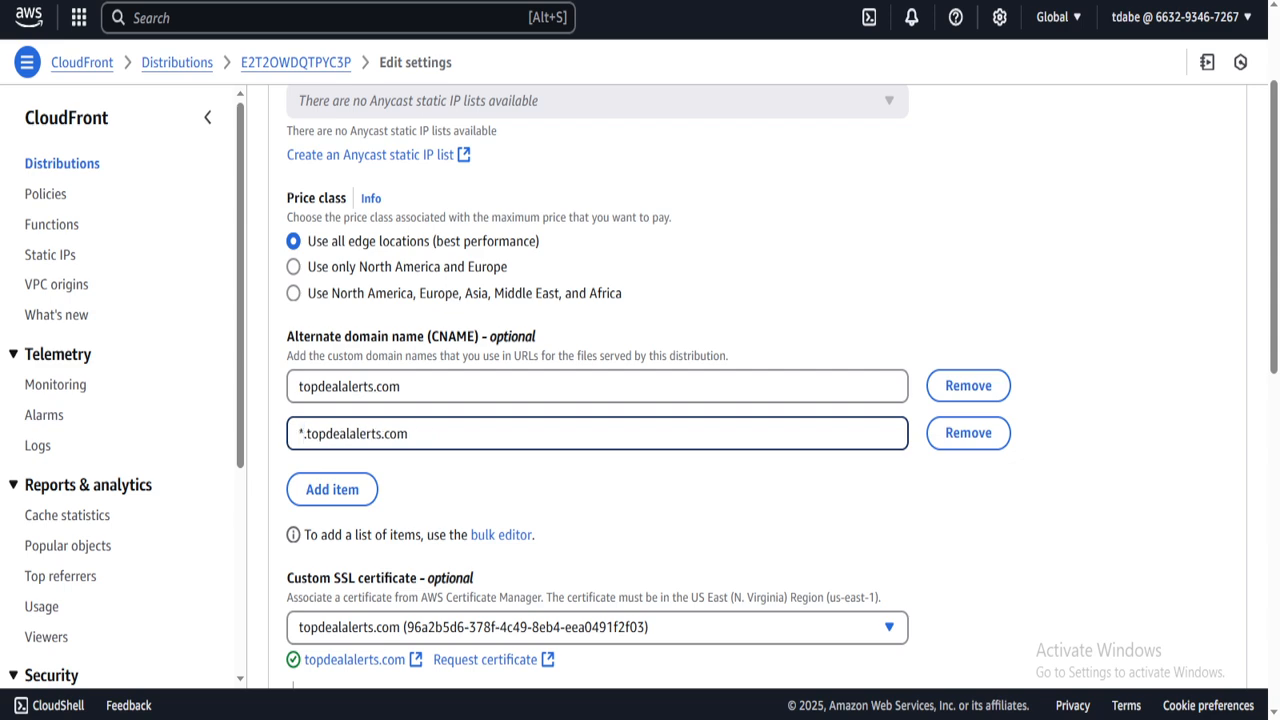
{"action": "left_click", "coordinate": [660, 500]}
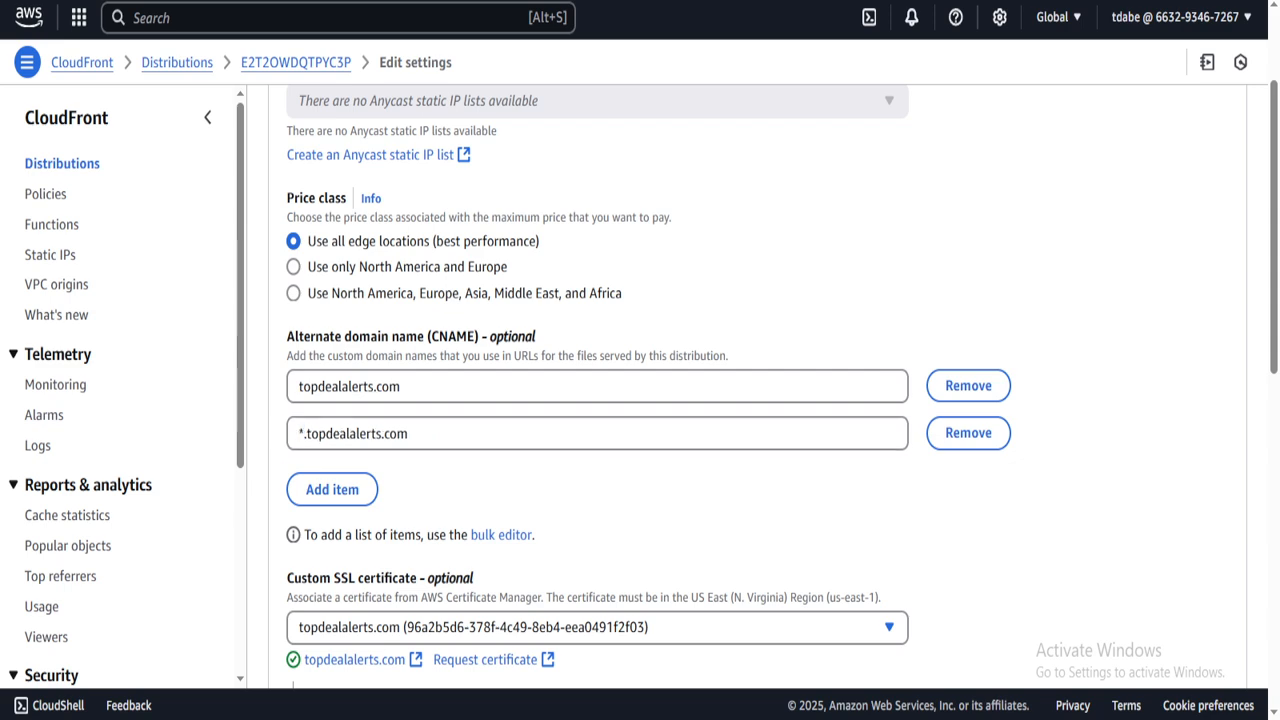
{"action": "scroll", "coordinate": [660, 400], "scroll_direction": "down", "scroll_amount": 10}
{"action": "left_click", "coordinate": [1188, 628]}
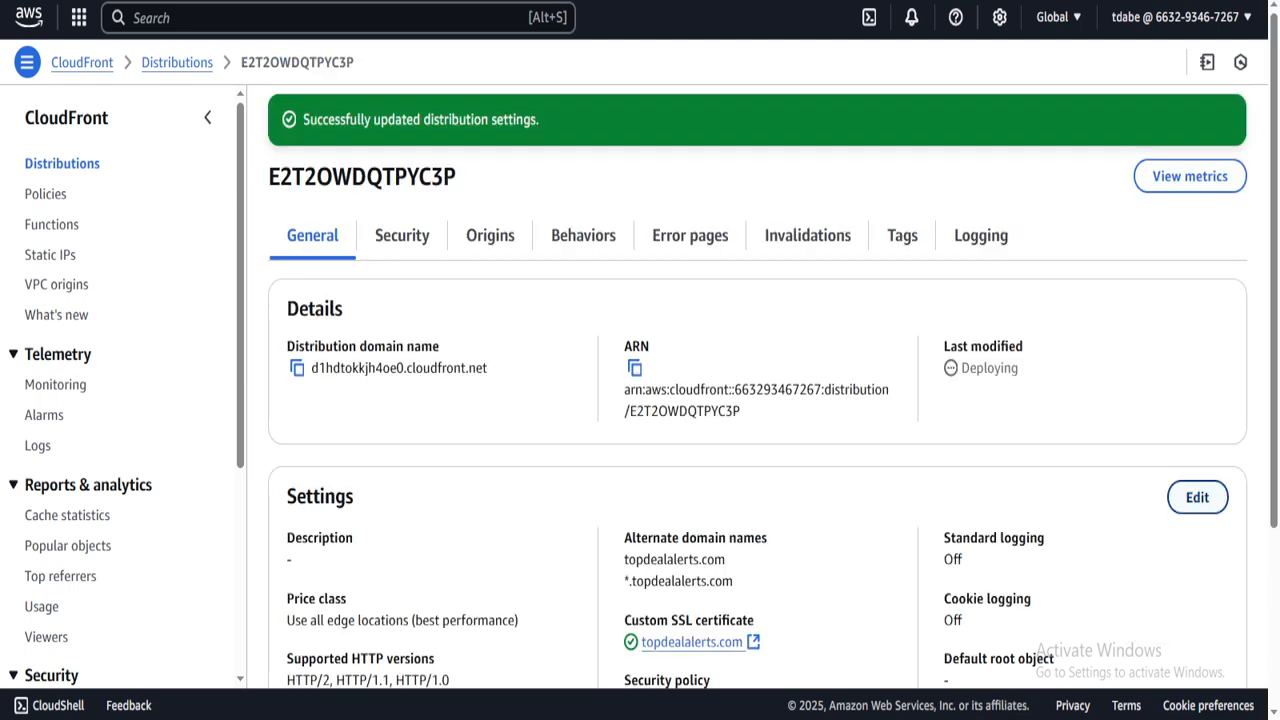
- Reopen the edit settings and check both entries, topdealalerts.com and *.topdealalerts.com
{"action": "left_click", "coordinate": [1197, 497]}
{"action": "scroll", "coordinate": [757, 385], "scroll_direction": "down", "scroll_amount": 2}
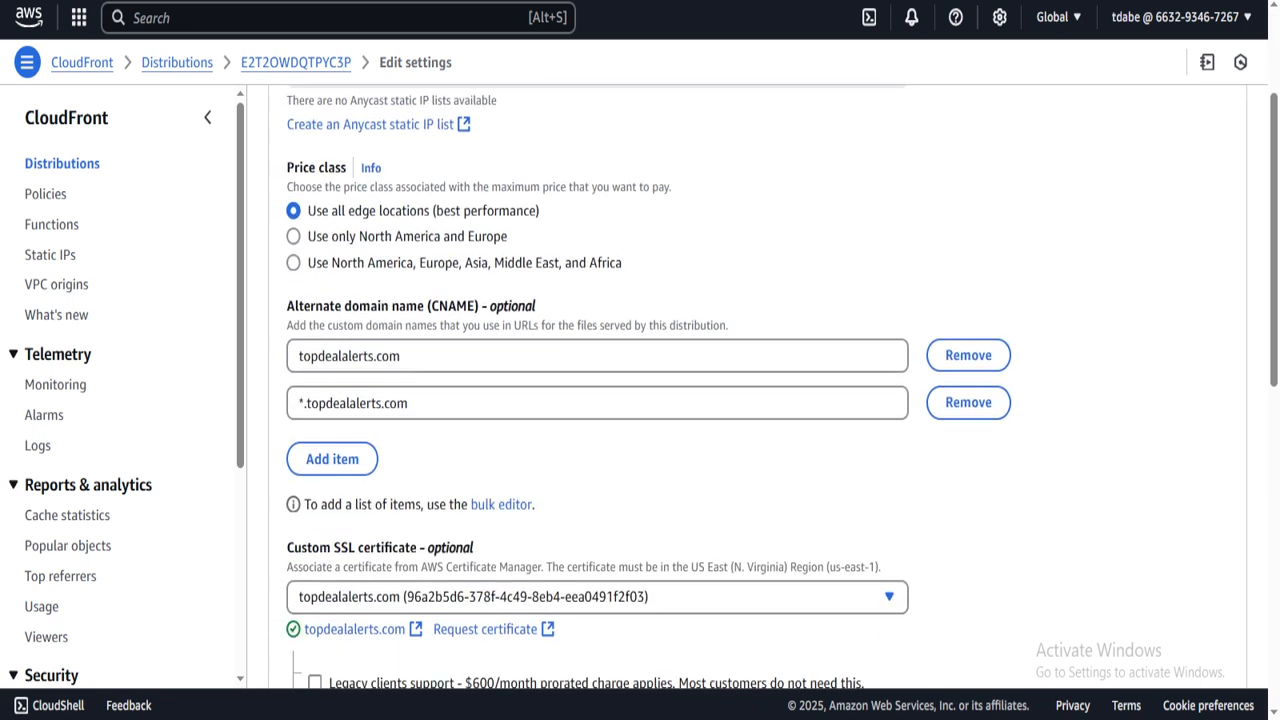
{"action": "triple_click", "coordinate": [354, 403]}
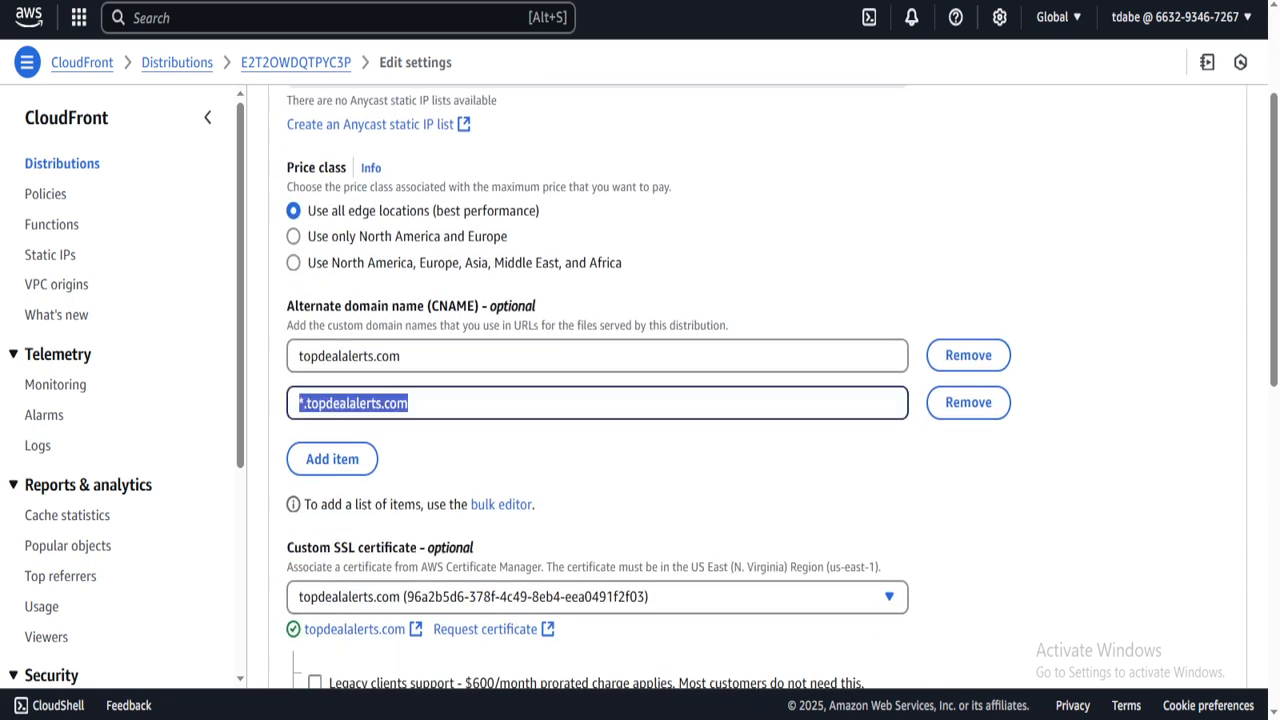
{"action": "triple_click", "coordinate": [404, 356]}
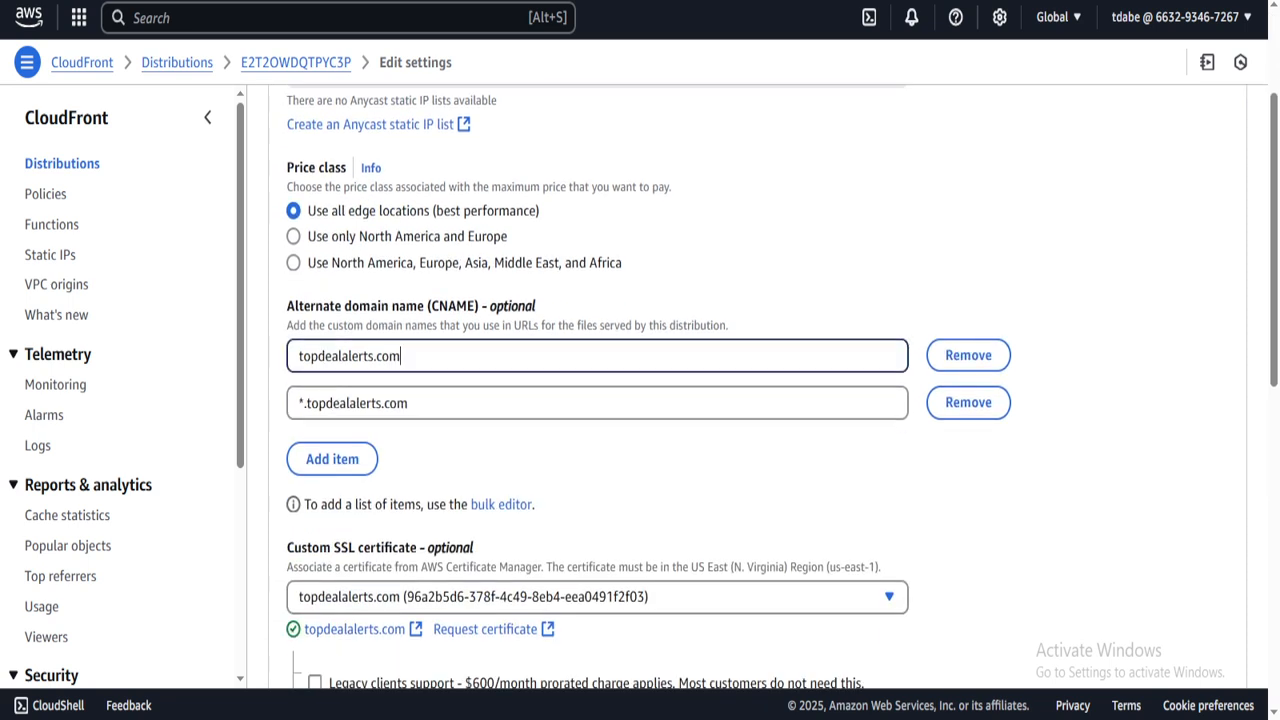
{"action": "left_click", "coordinate": [404, 356]}
{"action": "mouse_move", "coordinate": [328, 718]}
{"action": "left_click", "coordinate": [415, 650]}
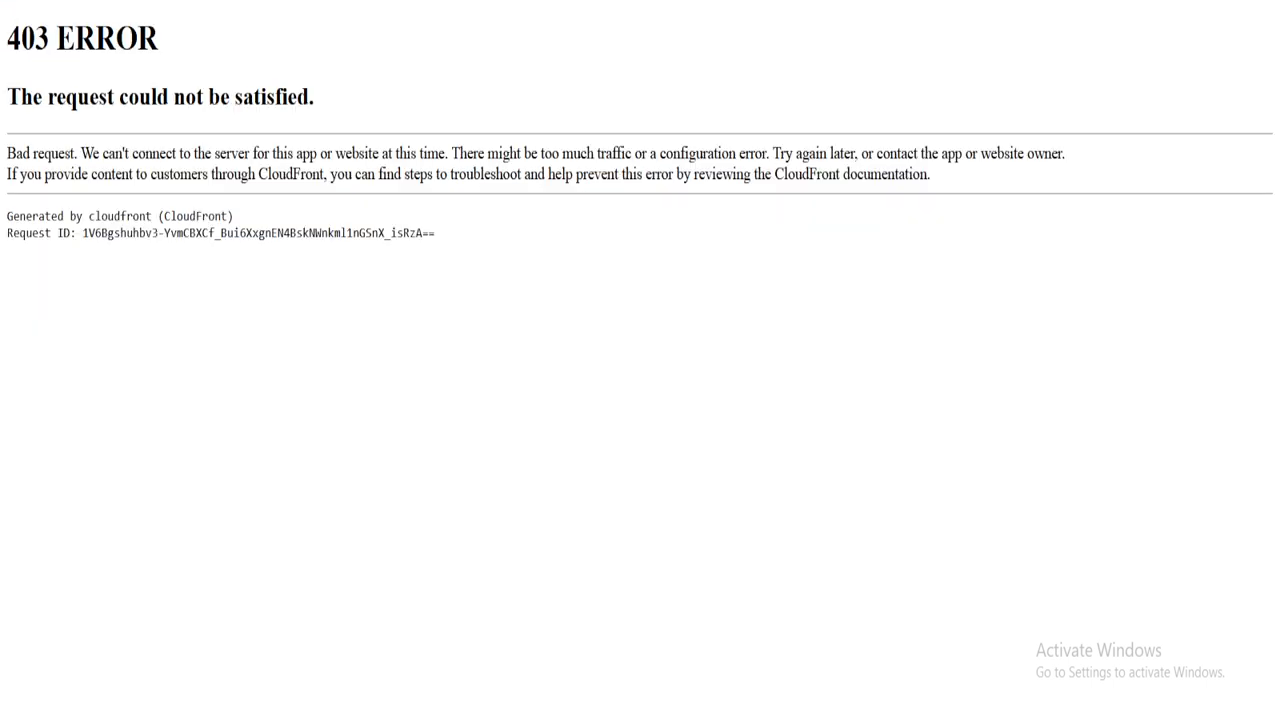
{"action": "mouse_move", "coordinate": [328, 718]}
{"action": "left_click", "coordinate": [240, 655]}
{"action": "scroll", "coordinate": [757, 386], "scroll_direction": "up", "scroll_amount": 1}
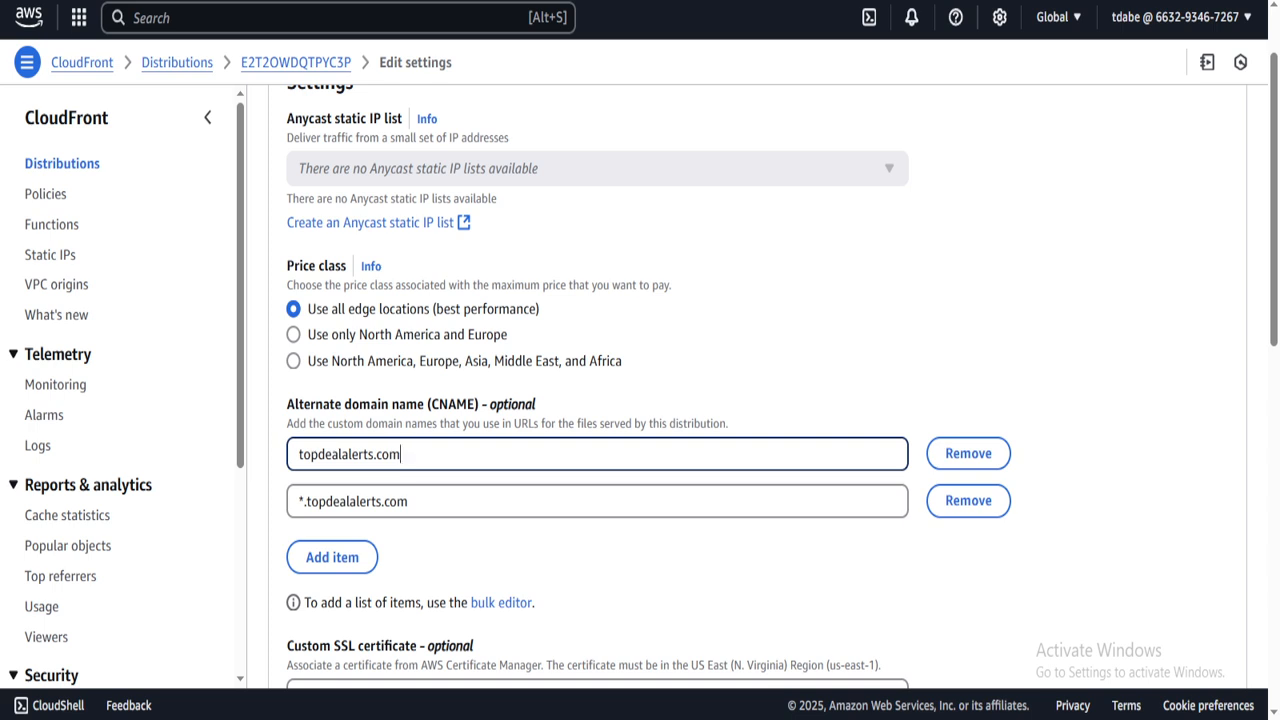
{"action": "mouse_move", "coordinate": [330, 717]}
{"action": "left_click", "coordinate": [414, 655]}
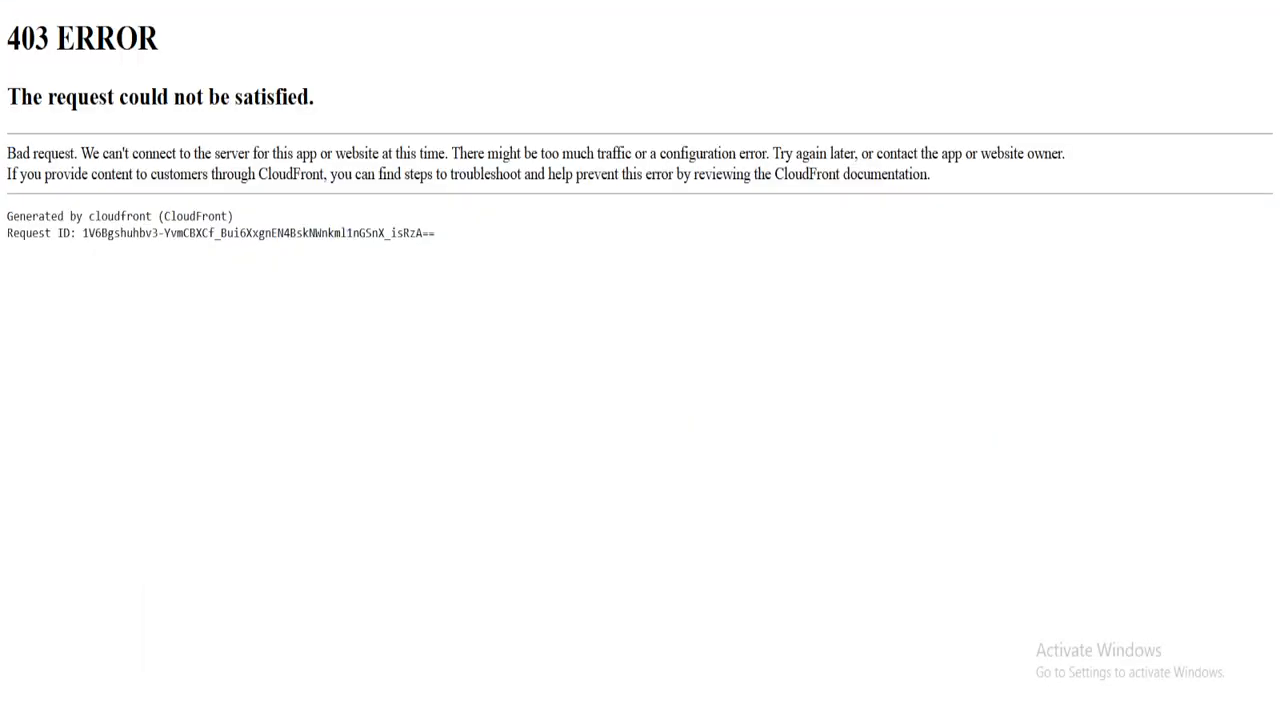
{"action": "key", "text": "ctrl+a"}
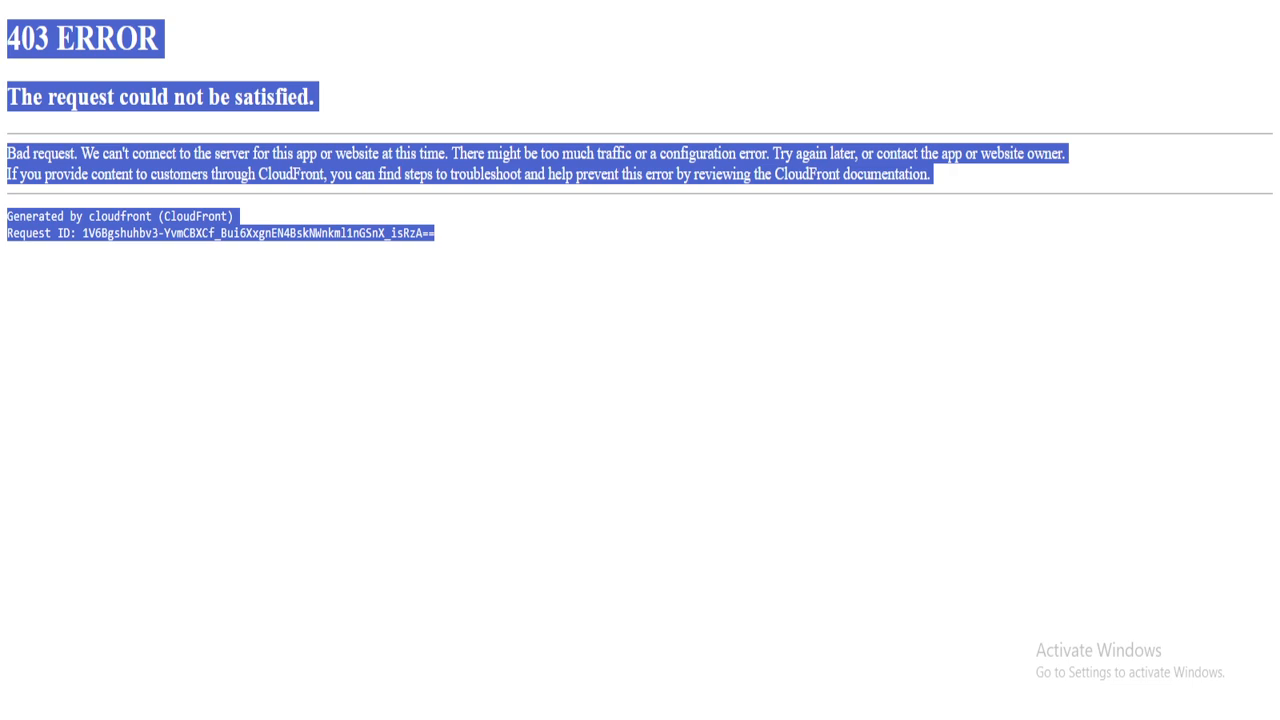
{"action": "key", "text": "F5"}
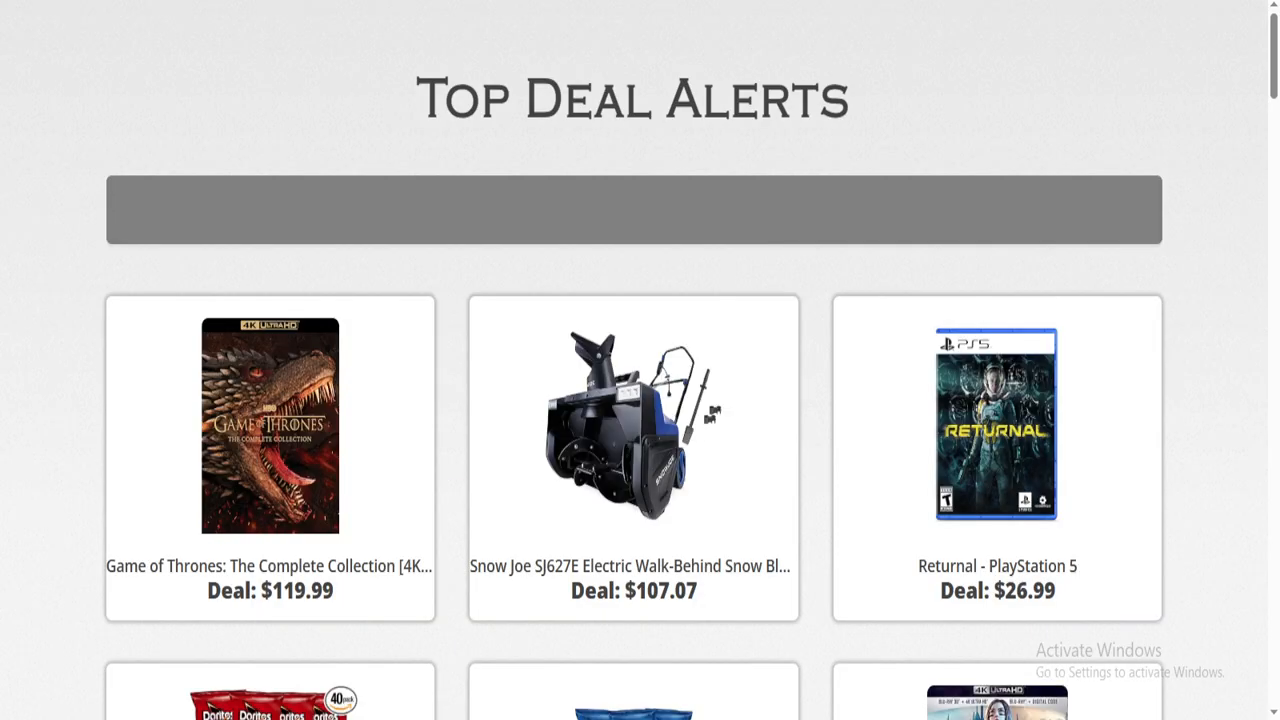
{"action": "key", "text": "ctrl+l"}
{"action": "type", "text": "www.to"}
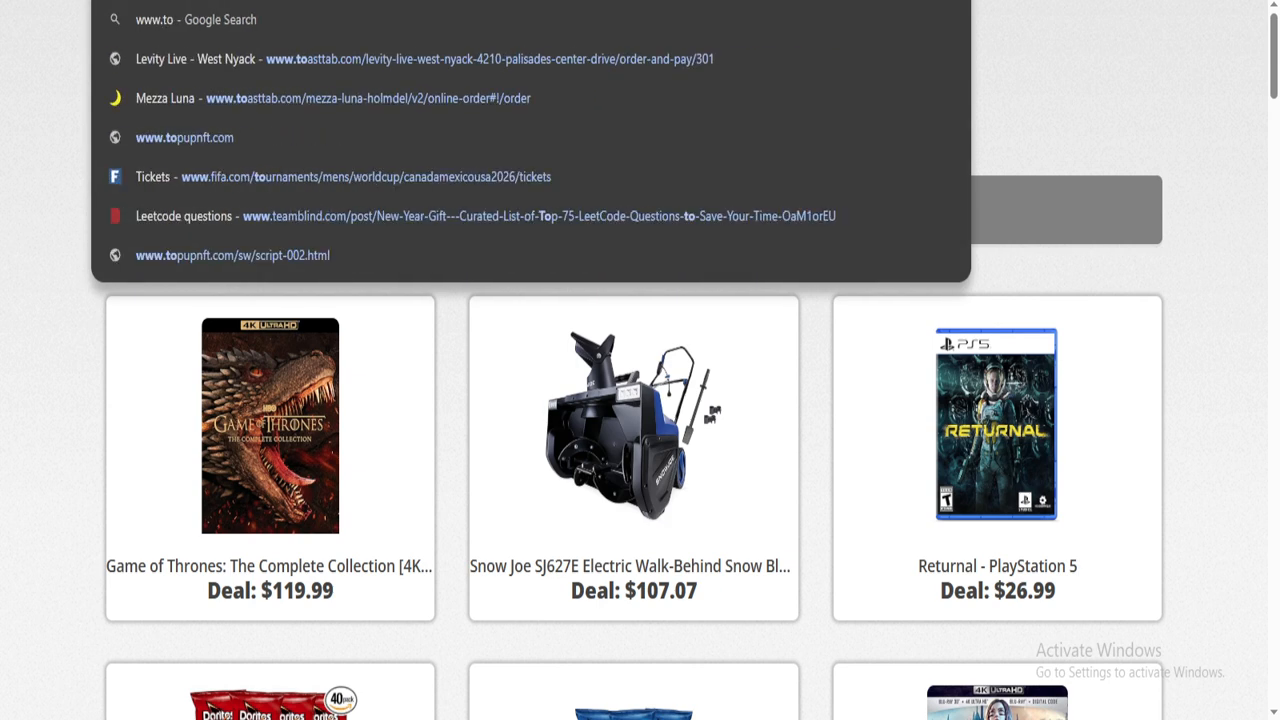
{"action": "type", "text": "p"}
{"action": "key", "text": "Escape"}
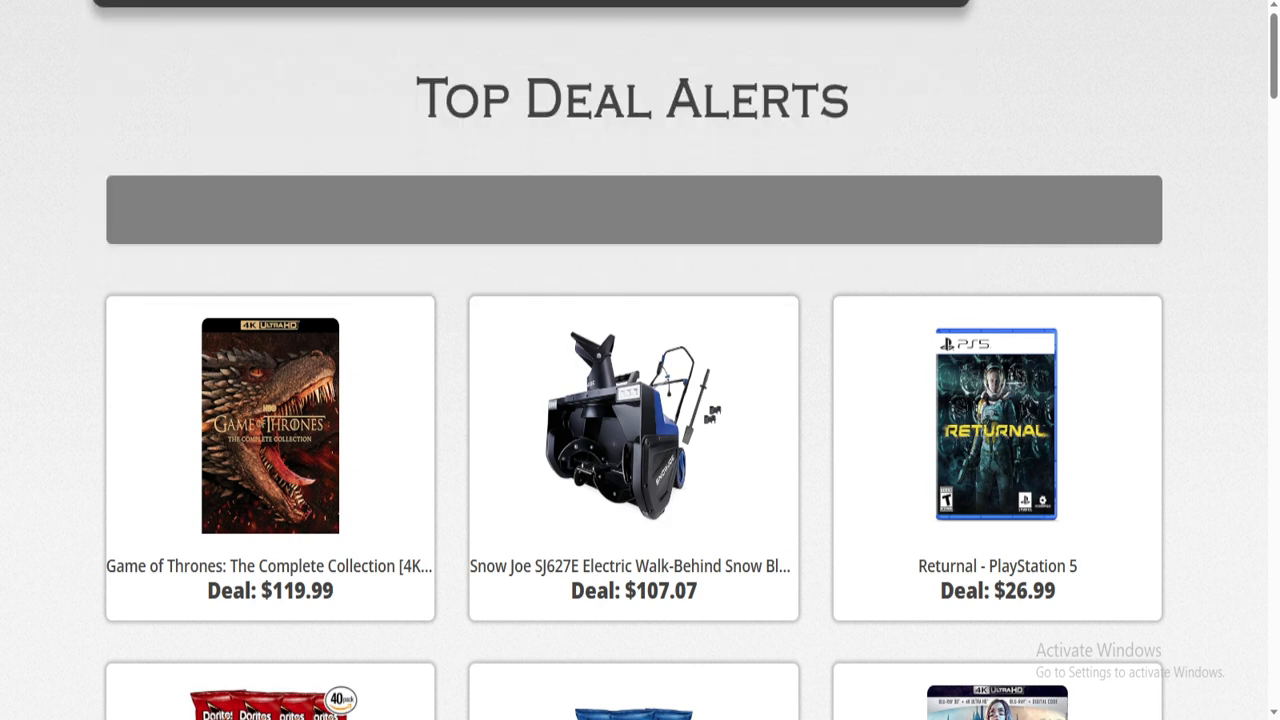
{"action": "type", "text": "dealalerts.com"}
{"action": "key", "text": "Return"}
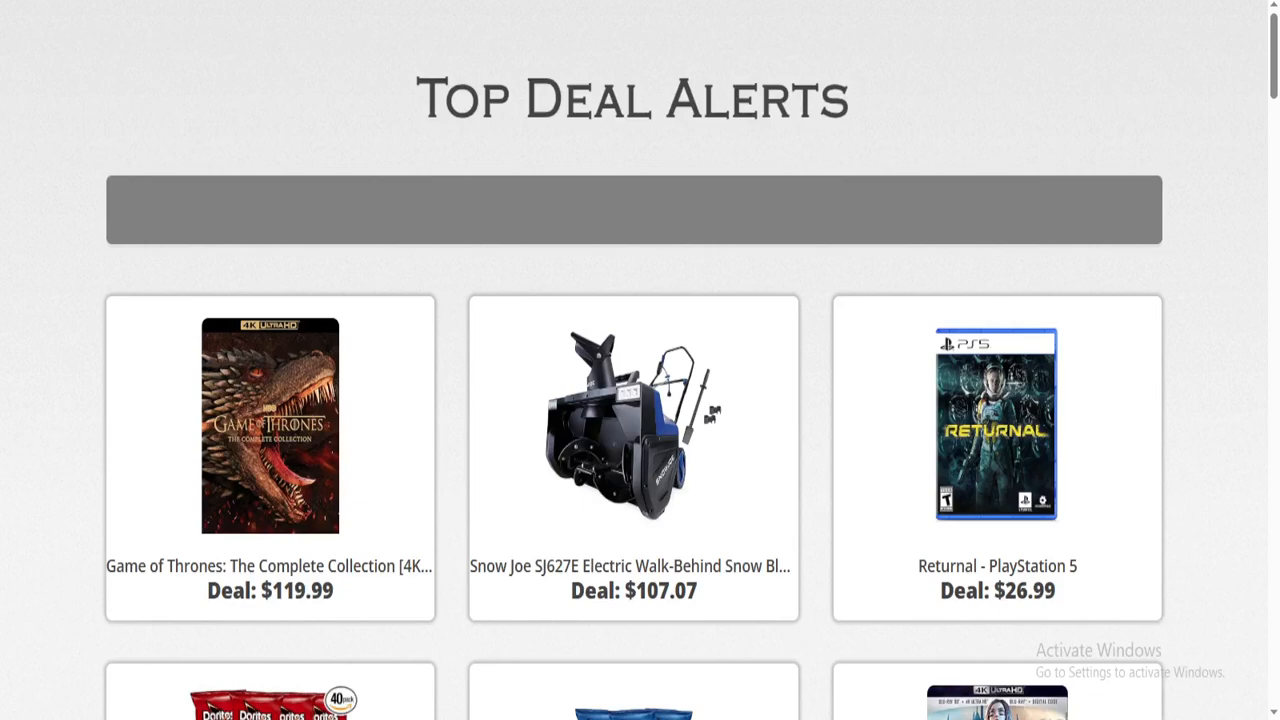
- Check the loaded page's address, then return to the CloudFront edit settings window
{"action": "key", "text": "ctrl+l"}
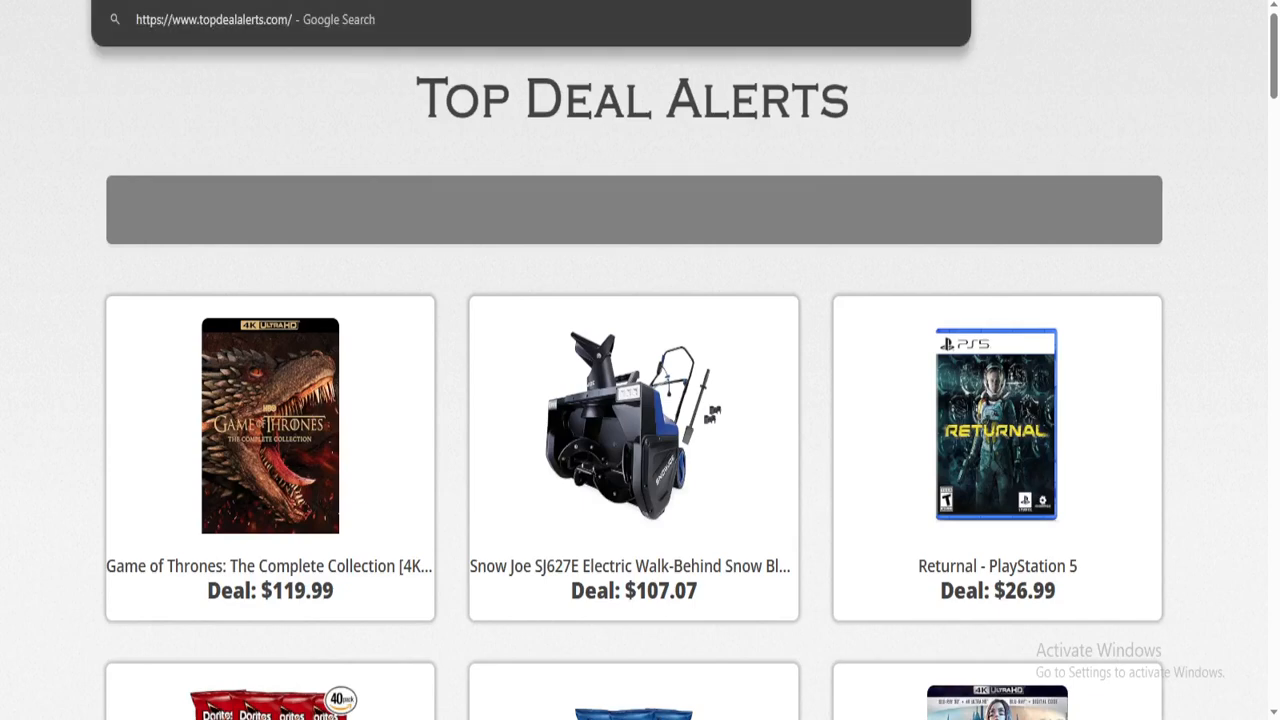
{"action": "key", "text": "Escape"}
{"action": "mouse_move", "coordinate": [331, 717]}
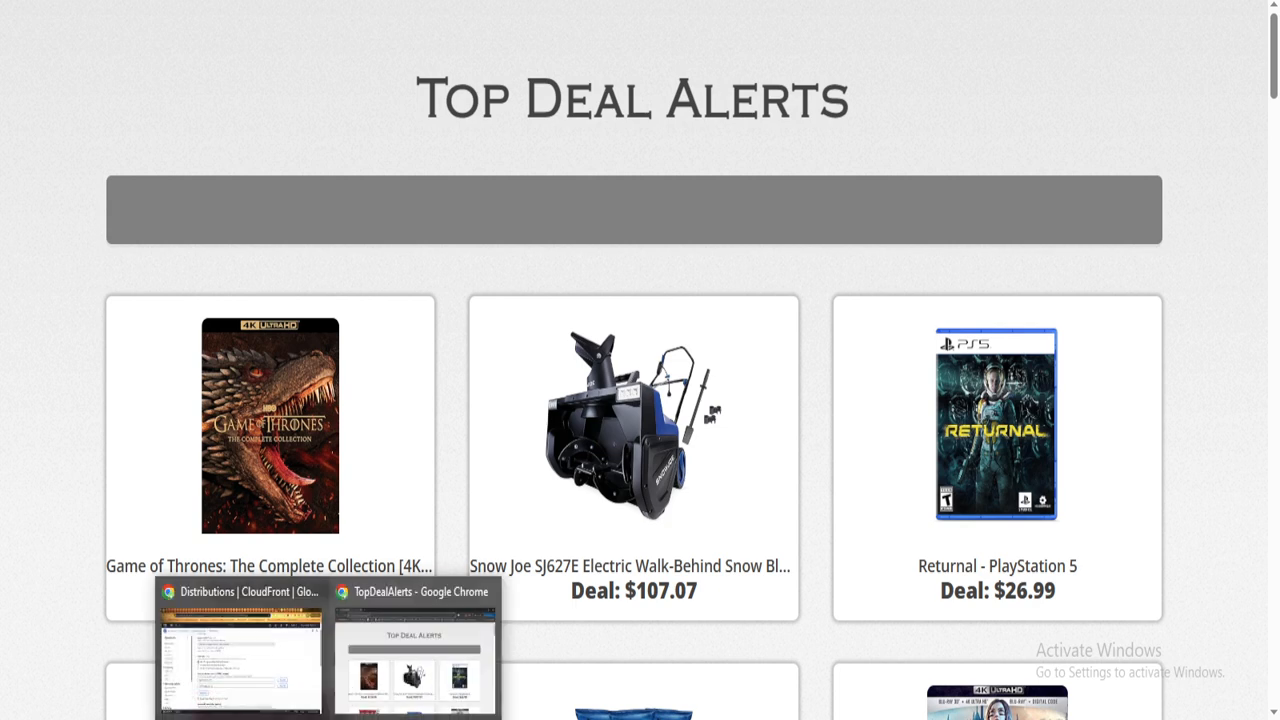
{"action": "left_click", "coordinate": [241, 655]}
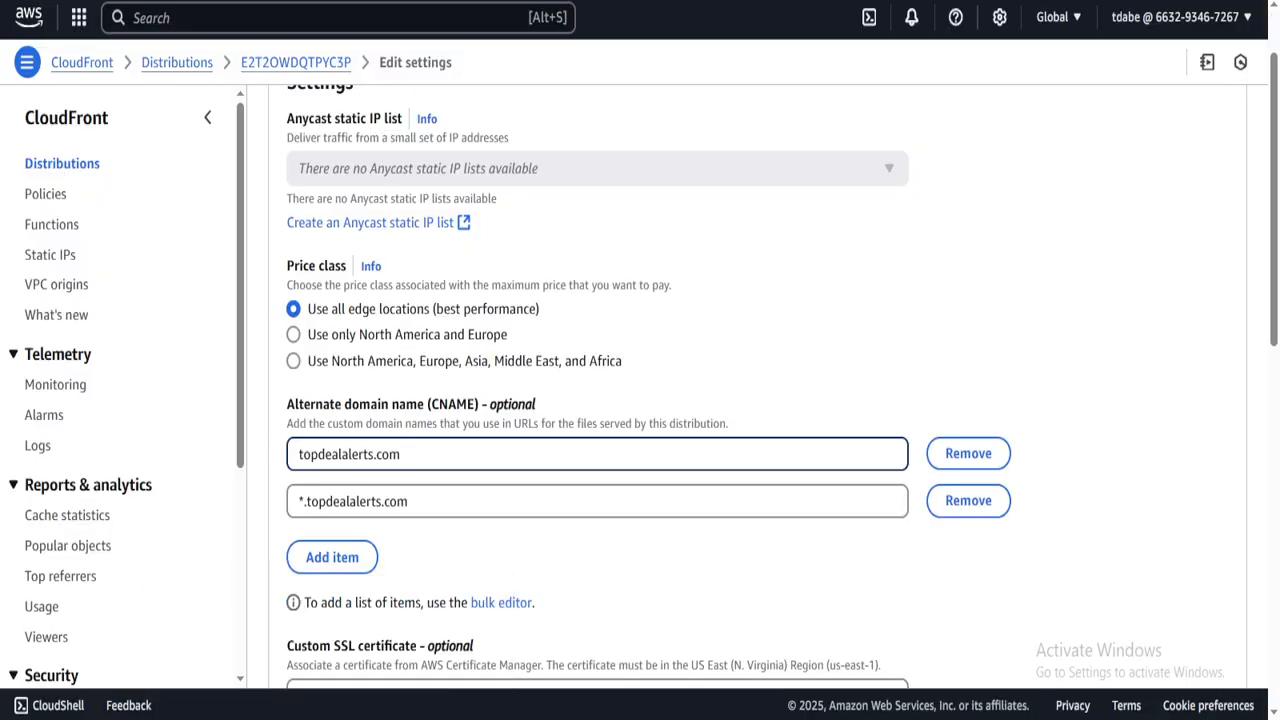
- Scroll the edit settings, glance at the Top Deal Alerts site window, and come back
{"action": "scroll", "coordinate": [640, 380], "scroll_direction": "down", "scroll_amount": 2}
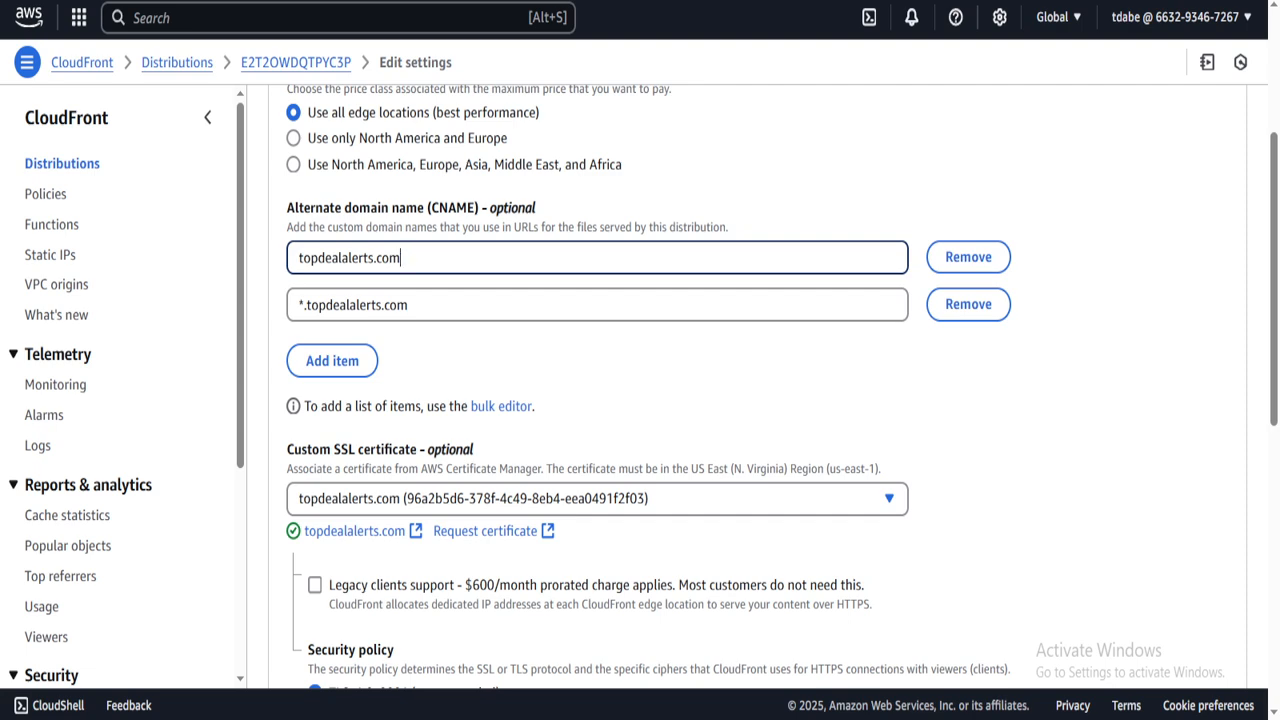
{"action": "mouse_move", "coordinate": [331, 717]}
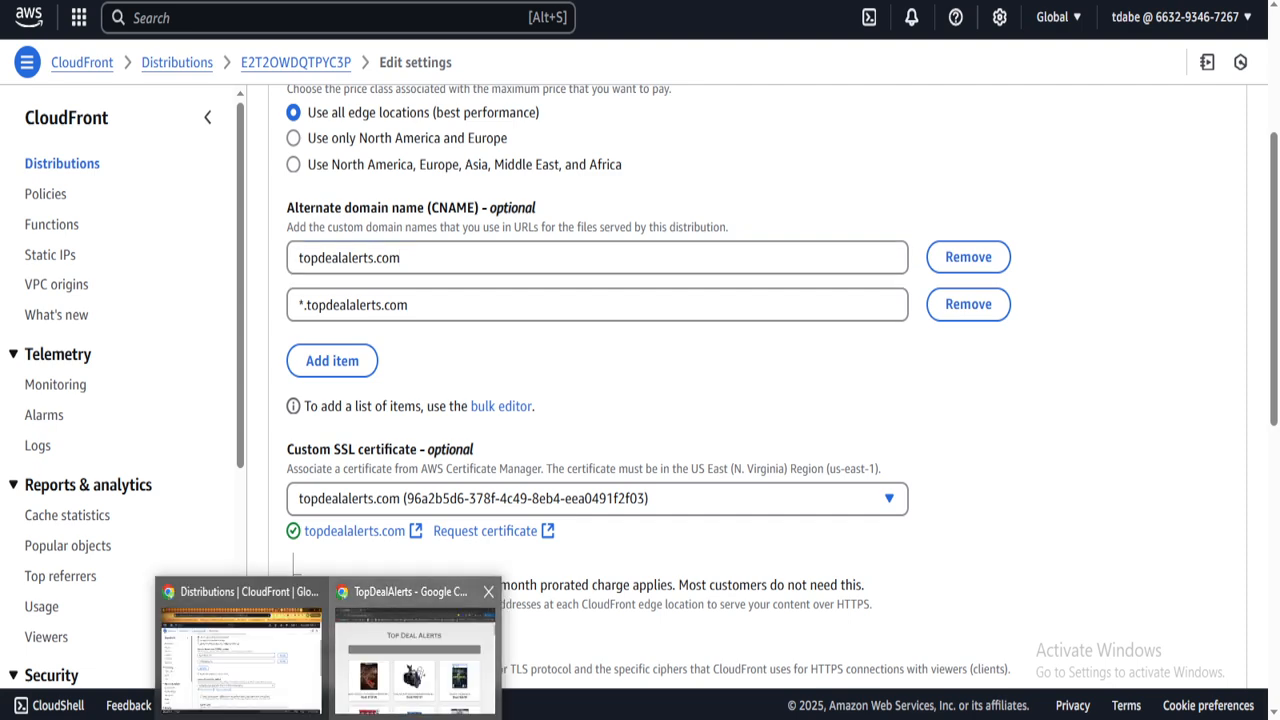
{"action": "left_click", "coordinate": [418, 640]}
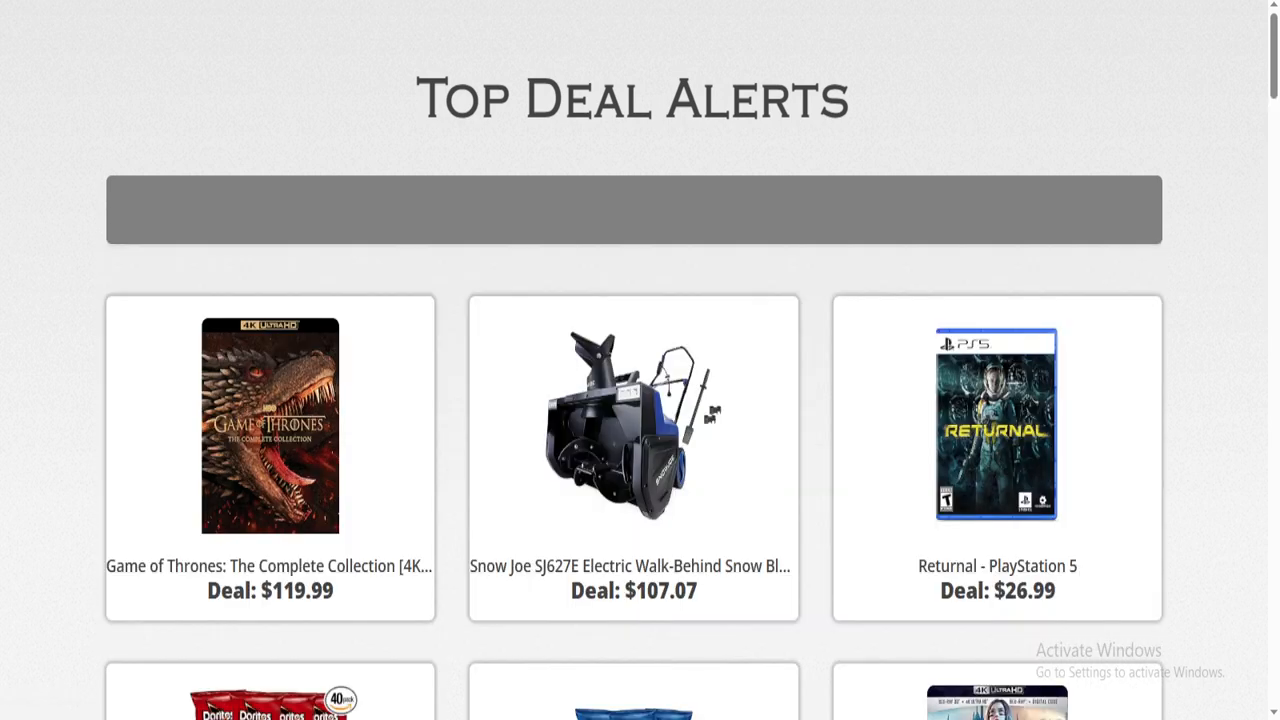
{"action": "mouse_move", "coordinate": [331, 717]}
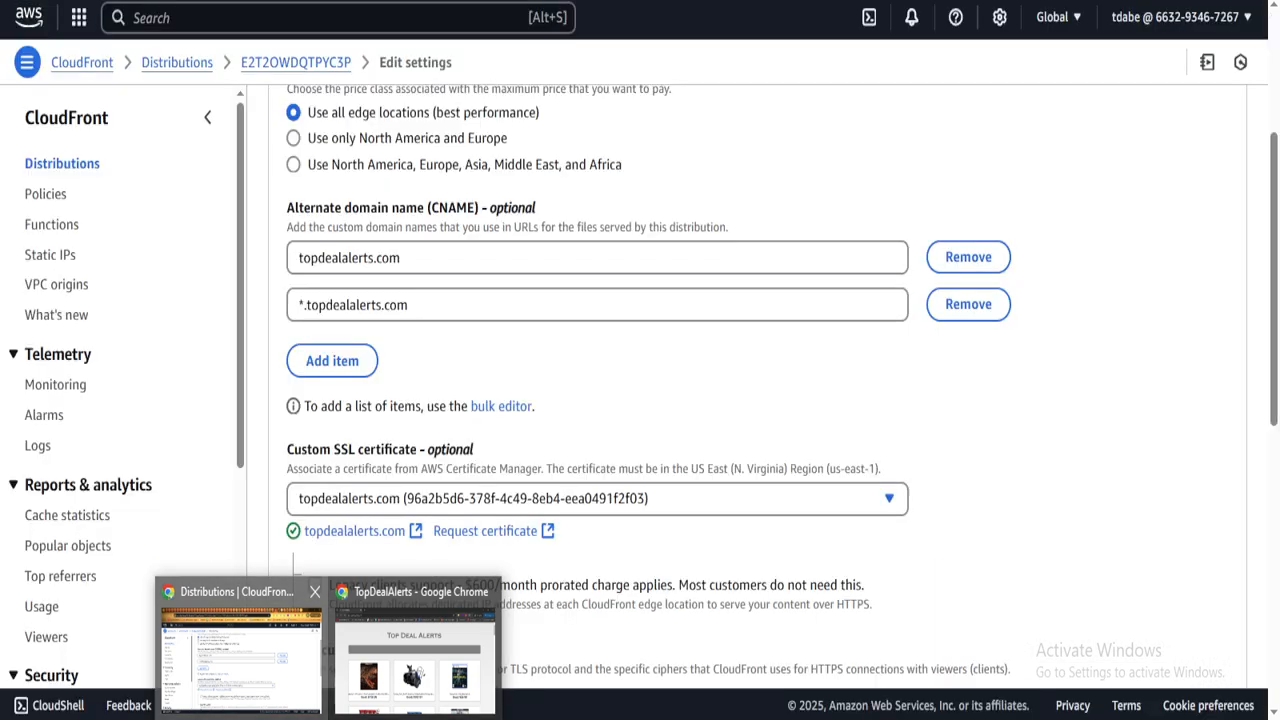
{"action": "left_click", "coordinate": [240, 655]}
- Review the alternate domains topdealalerts.com and *.topdealalerts.com and the custom SSL certificate
{"action": "scroll", "coordinate": [640, 400], "scroll_direction": "up", "scroll_amount": 3}
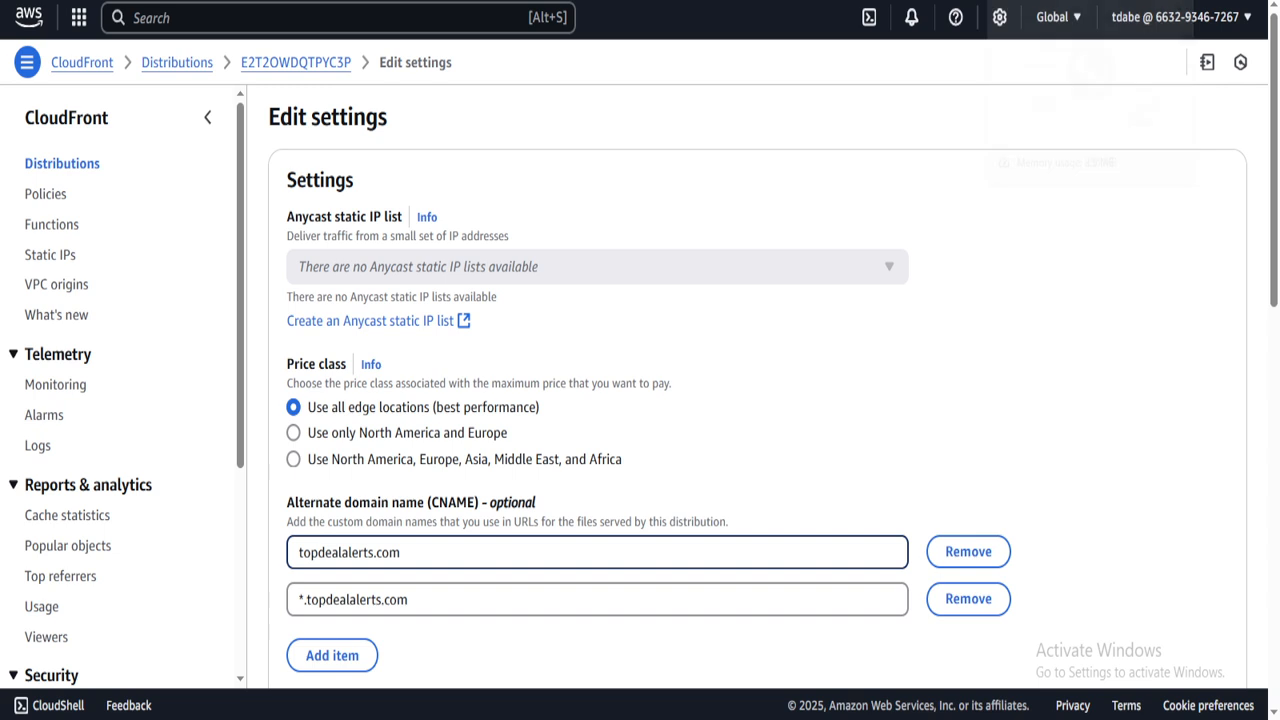
{"action": "scroll", "coordinate": [760, 400], "scroll_direction": "down", "scroll_amount": 3}
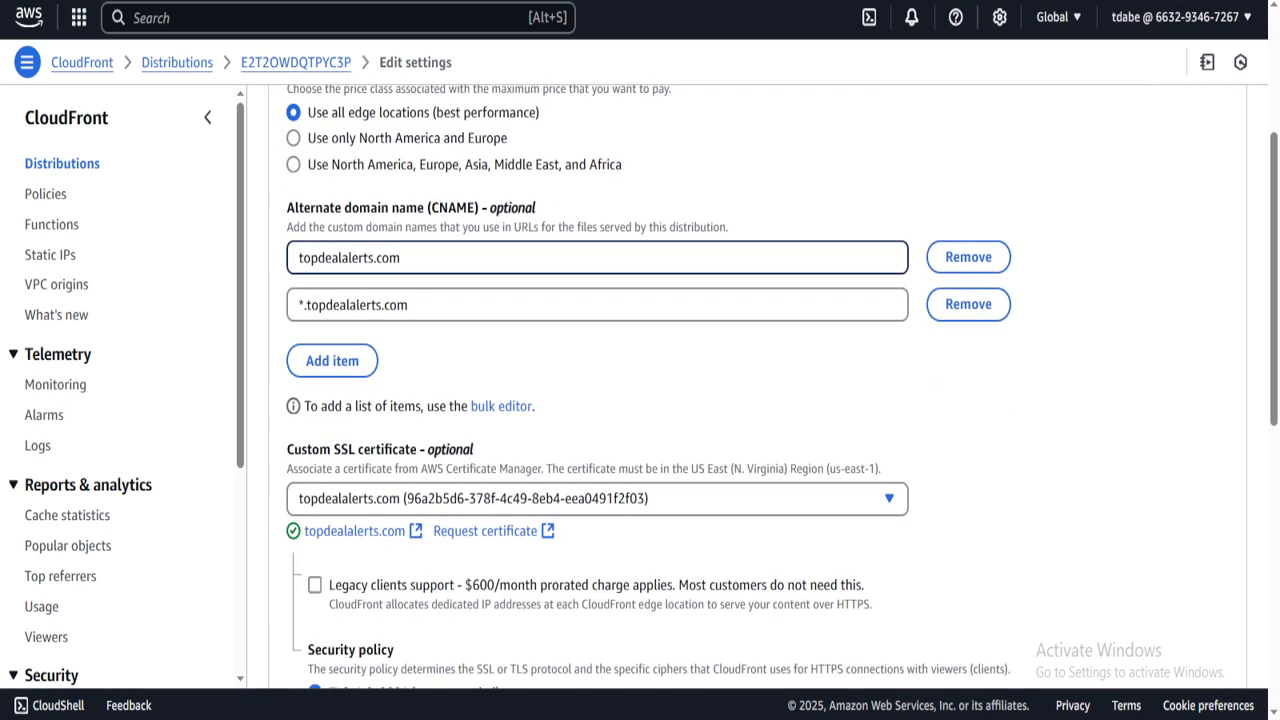
{"action": "scroll", "coordinate": [760, 400], "scroll_direction": "up", "scroll_amount": 2}
{"action": "left_click_drag", "start_coordinate": [308, 404], "coordinate": [538, 405]}
{"action": "left_click", "coordinate": [538, 405]}
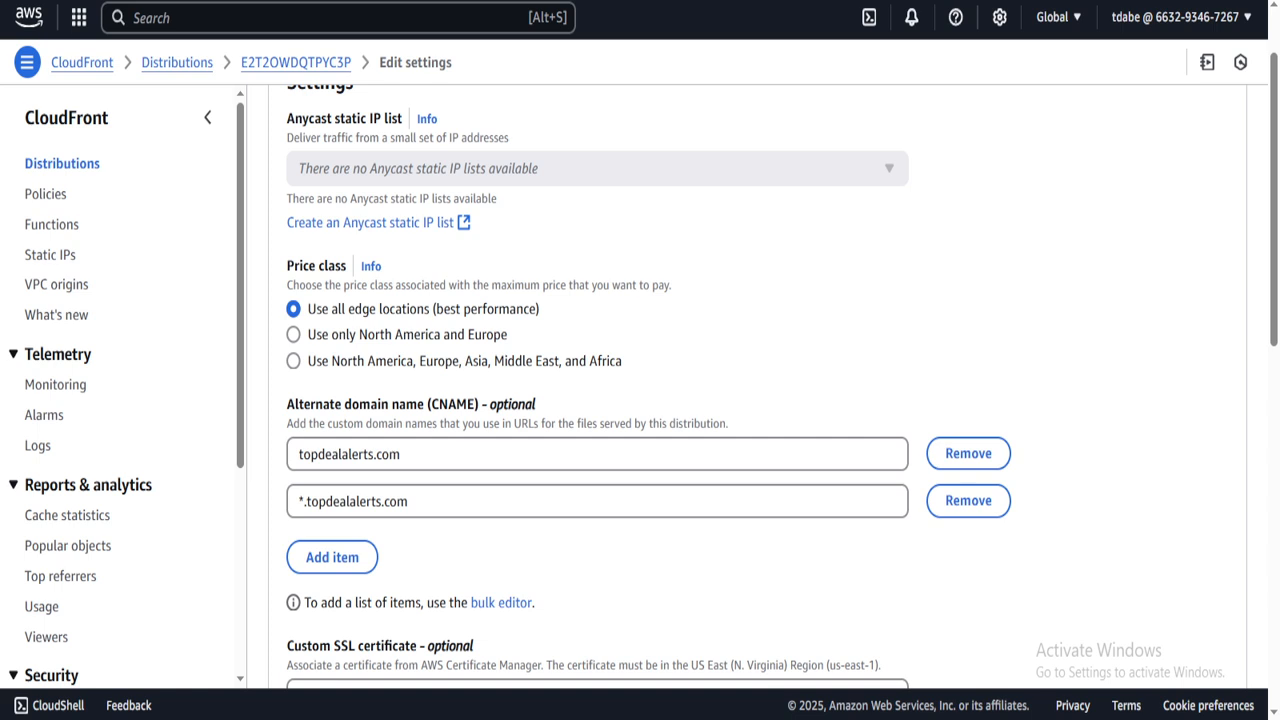
{"action": "scroll", "coordinate": [757, 380], "scroll_direction": "up", "scroll_amount": 1}
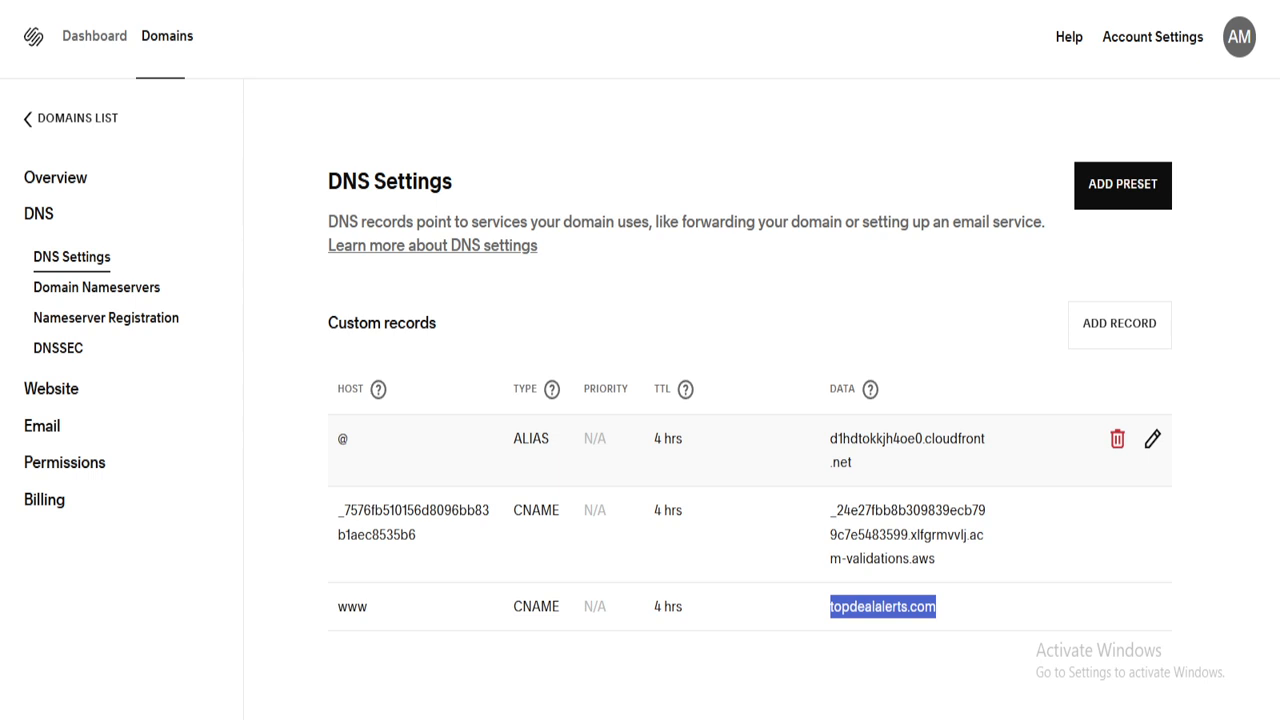
- Highlight the @ ALIAS record and its d1hdtokkjh4oe0.cloudfront.net target in the Squarespace DNS table
{"action": "left_click_drag", "start_coordinate": [514, 439], "coordinate": [607, 439]}
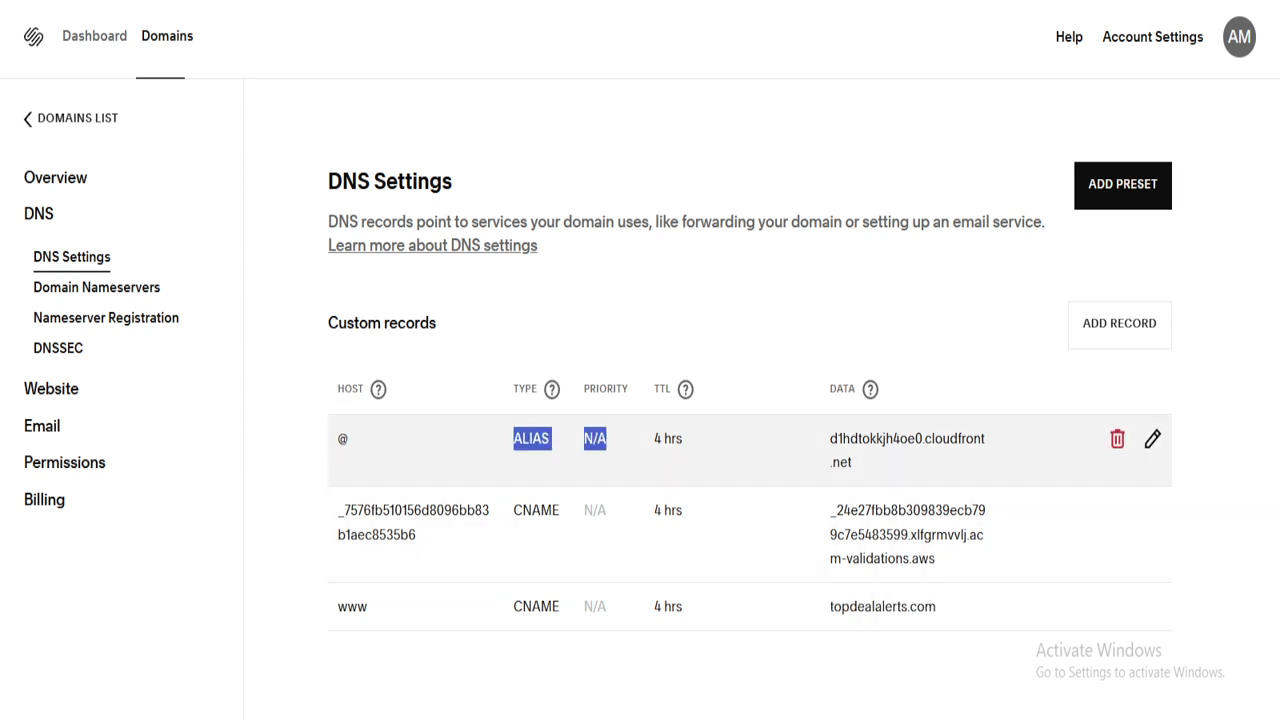
{"action": "left_click", "coordinate": [585, 445]}
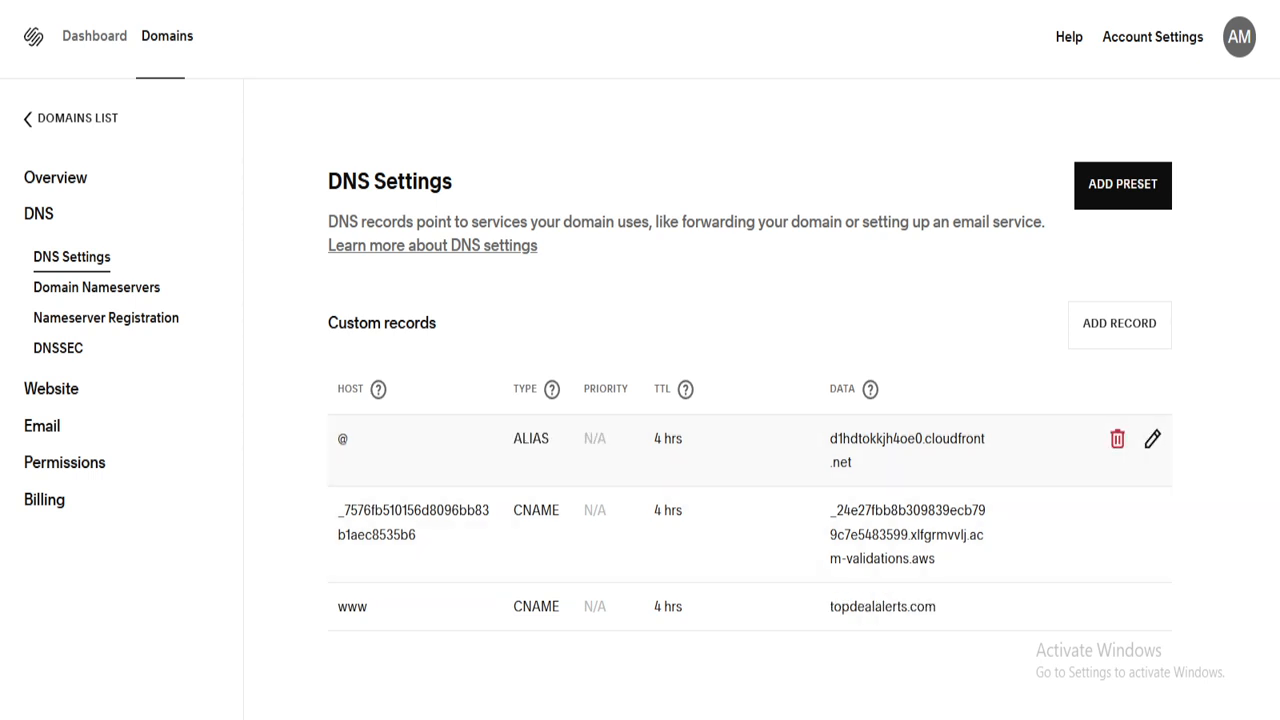
{"action": "left_click_drag", "start_coordinate": [908, 439], "coordinate": [578, 398]}
{"action": "left_click", "coordinate": [880, 448]}
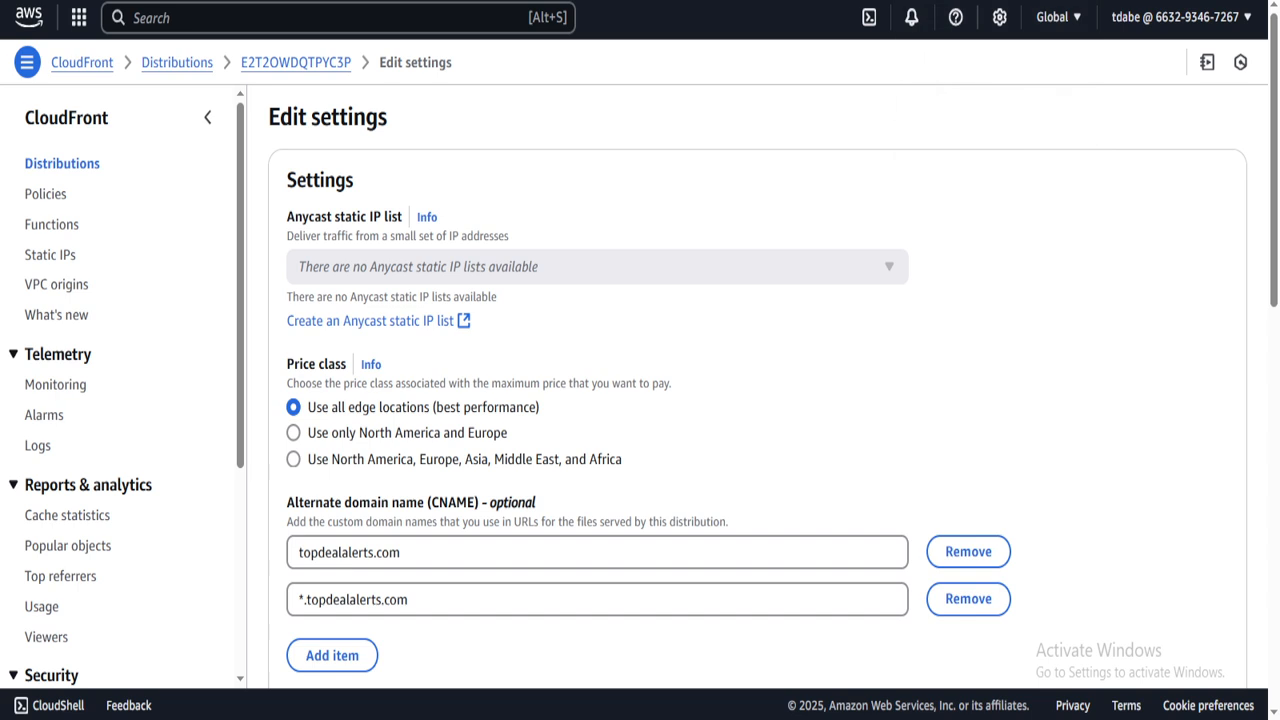
{"action": "scroll", "coordinate": [757, 380], "scroll_direction": "down", "scroll_amount": 3}
{"action": "scroll", "coordinate": [757, 380], "scroll_direction": "up", "scroll_amount": 3}
- Bring up the Ubuntu terminal, highlight the dig CNAME and NS lookups, then hide the terminal
{"action": "mouse_move", "coordinate": [957, 718]}
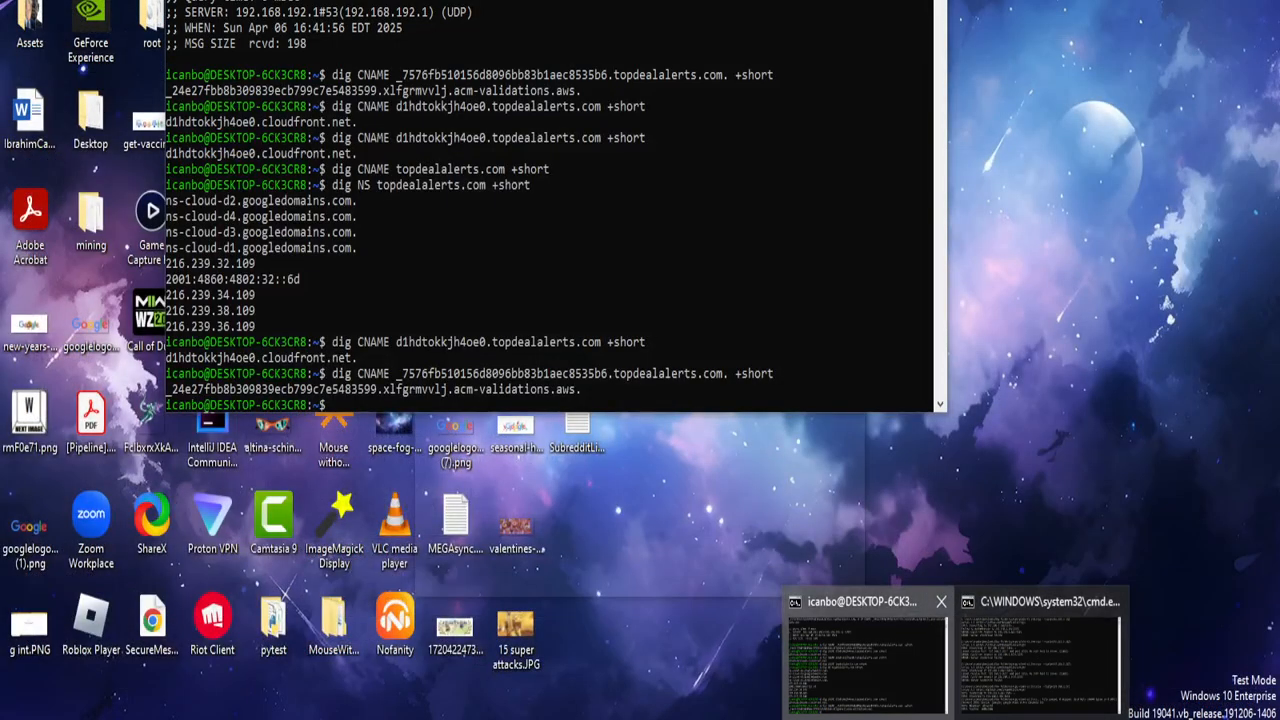
{"action": "left_click", "coordinate": [868, 655]}
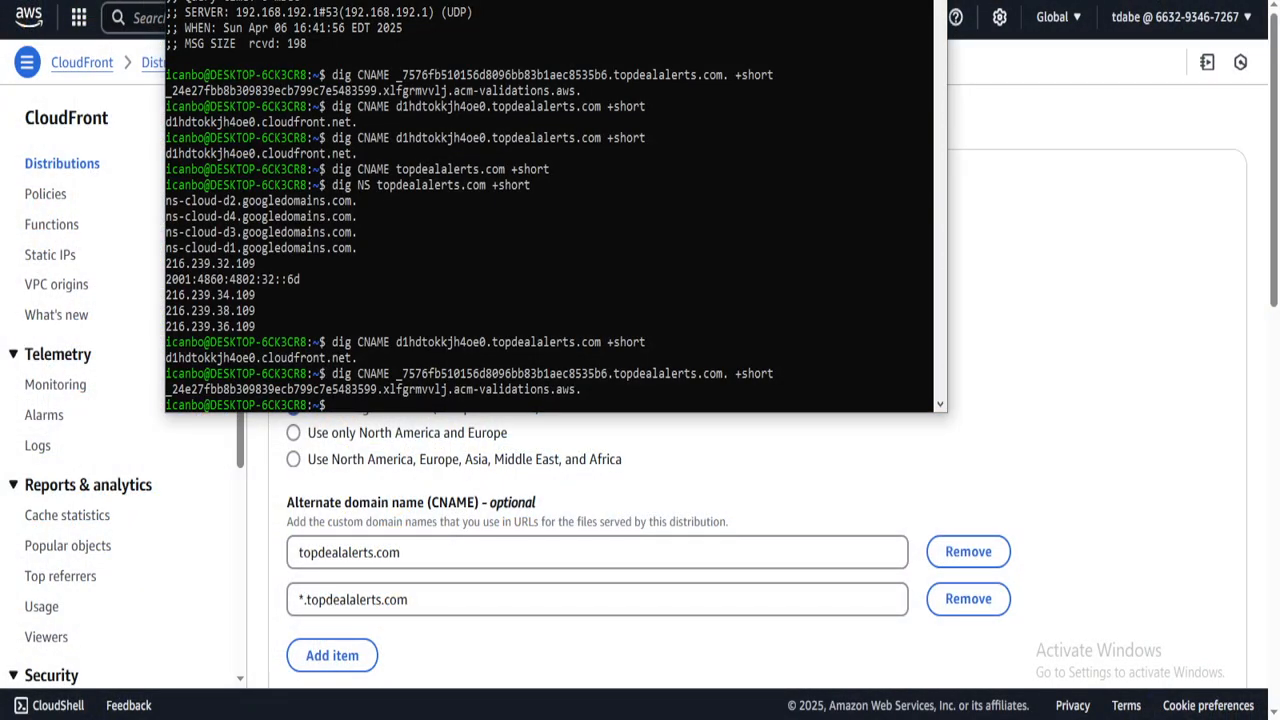
{"action": "left_click_drag", "start_coordinate": [332, 169], "coordinate": [530, 185]}
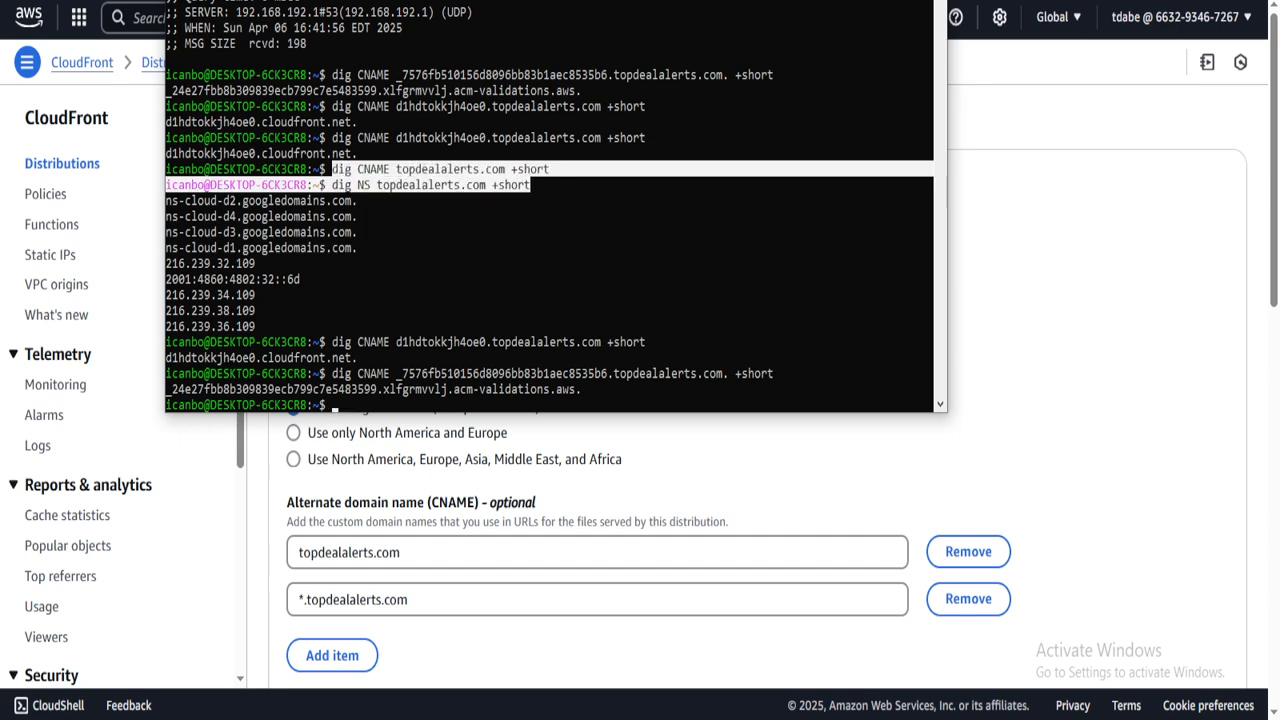
{"action": "scroll", "coordinate": [550, 250], "scroll_direction": "up", "scroll_amount": 2}
{"action": "scroll", "coordinate": [550, 250], "scroll_direction": "up", "scroll_amount": 14}
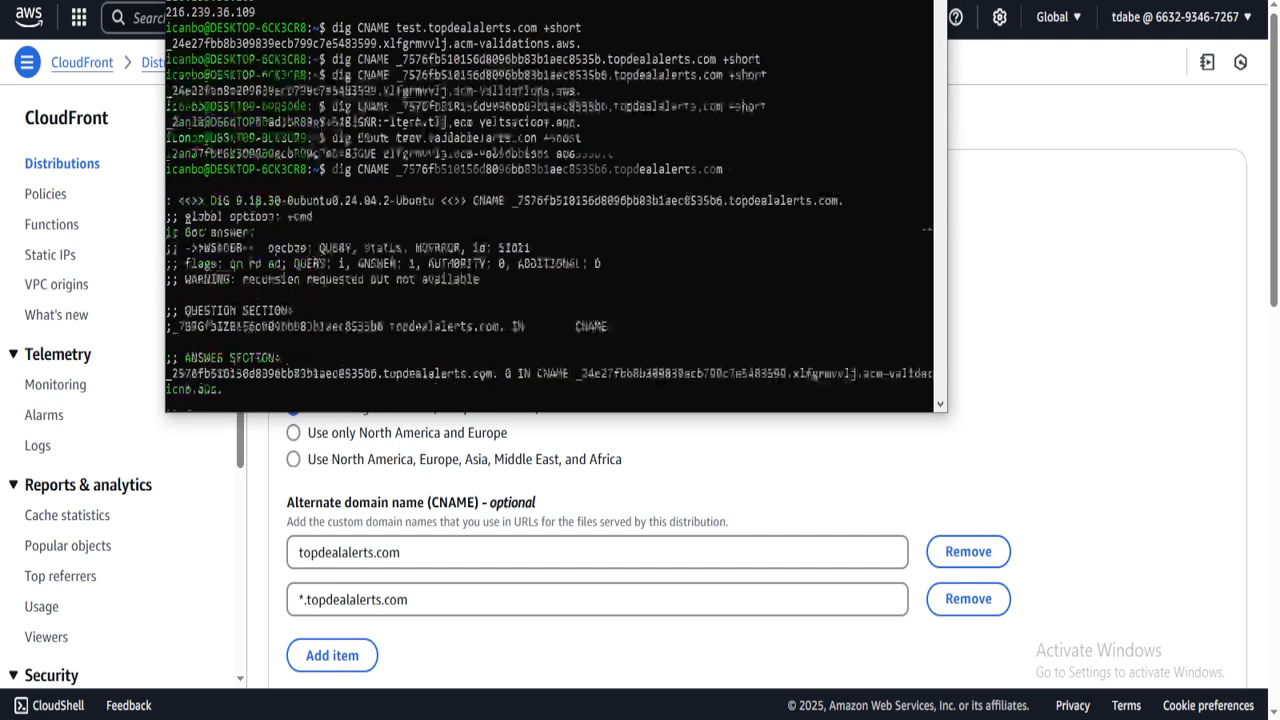
{"action": "key", "text": "alt+Tab"}
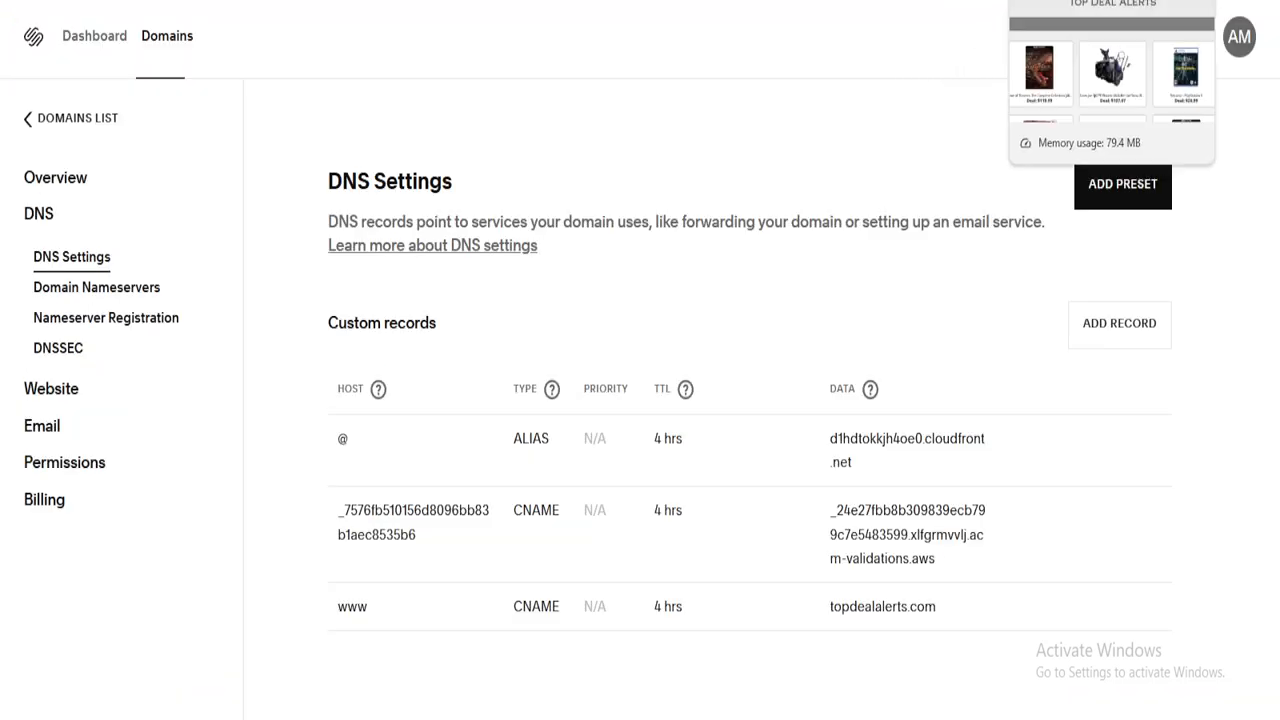
- Scroll the Top Deal Alerts site down through its deal listings and back to the top
{"action": "left_click", "coordinate": [1050, 2]}
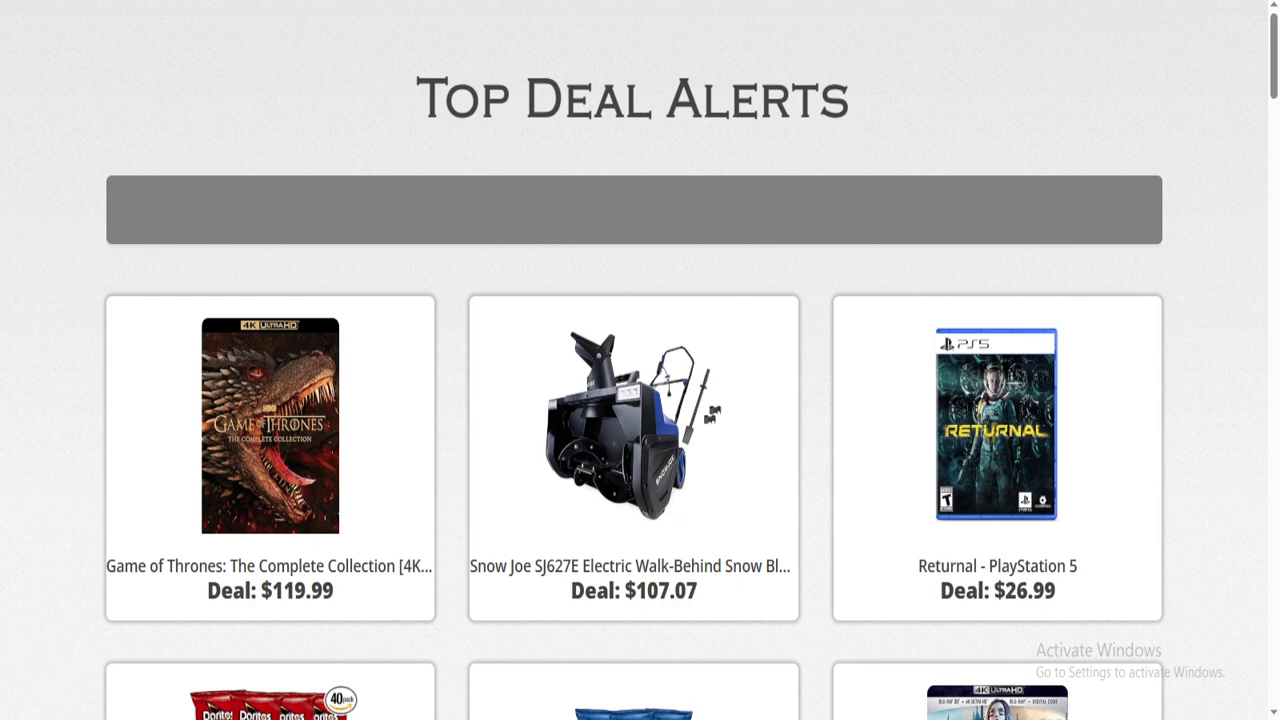
{"action": "scroll", "coordinate": [640, 360], "scroll_direction": "down", "scroll_amount": 10}
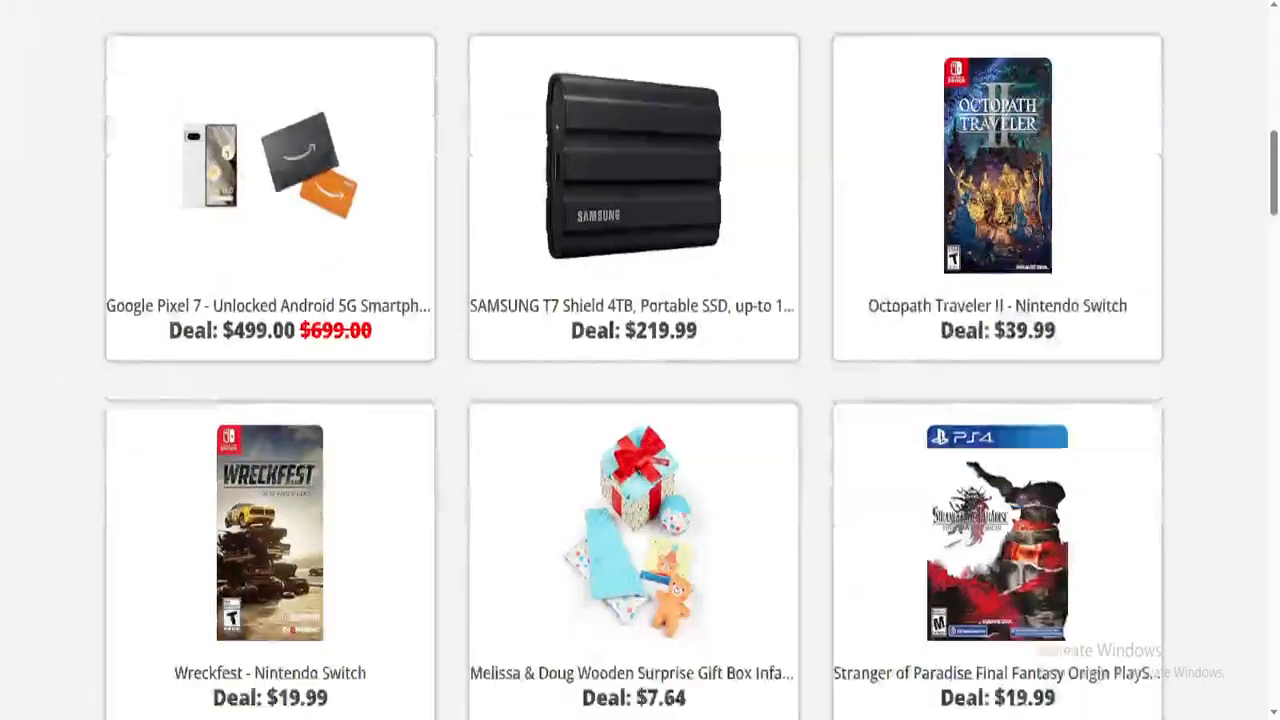
{"action": "scroll", "coordinate": [640, 360], "scroll_direction": "down", "scroll_amount": 20}
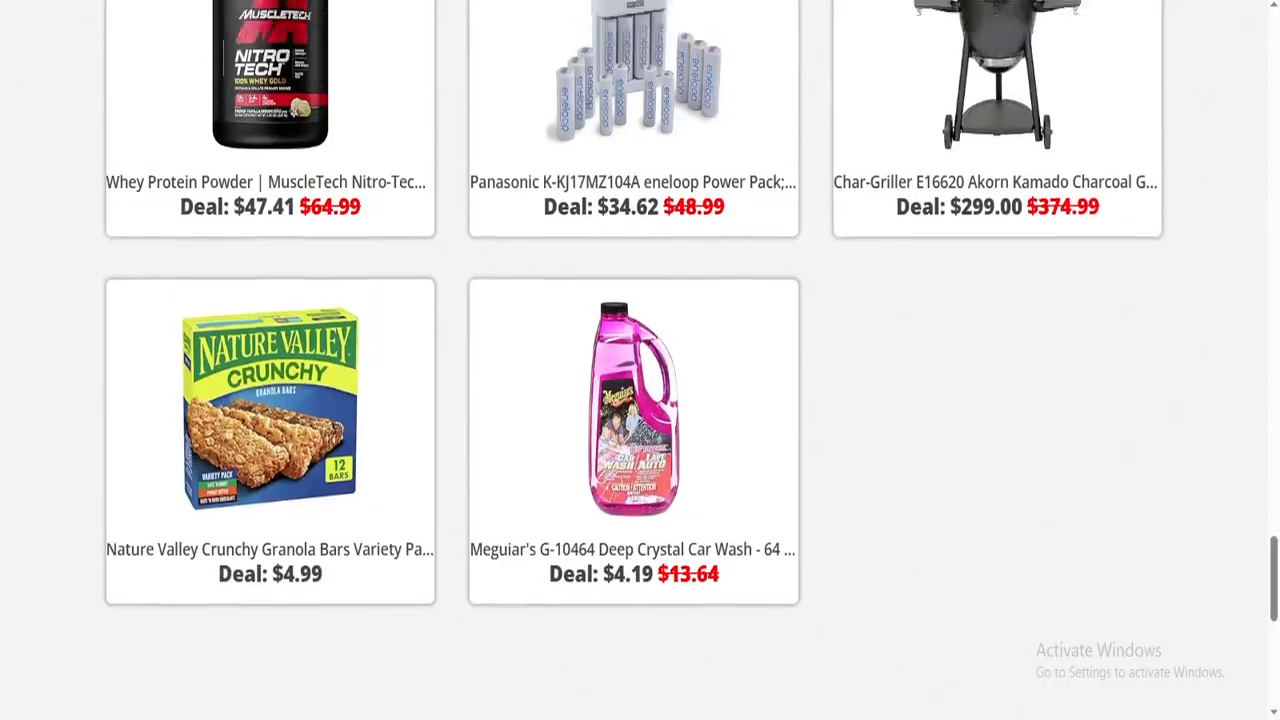
{"action": "scroll", "coordinate": [640, 360], "scroll_direction": "up", "scroll_amount": 20}
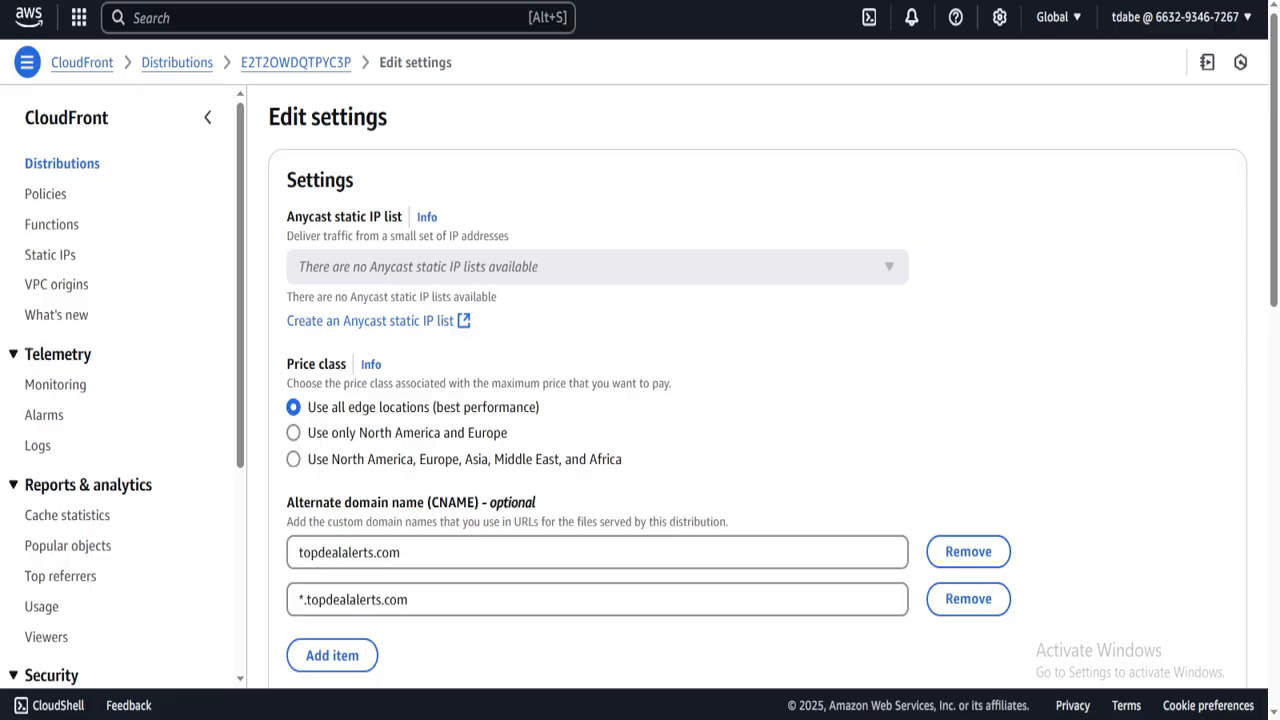
- Copy the distribution domain d1hdtokkjh4oe0.cloudfront.net and load it in the browser to view the site
{"action": "left_click", "coordinate": [293, 63]}
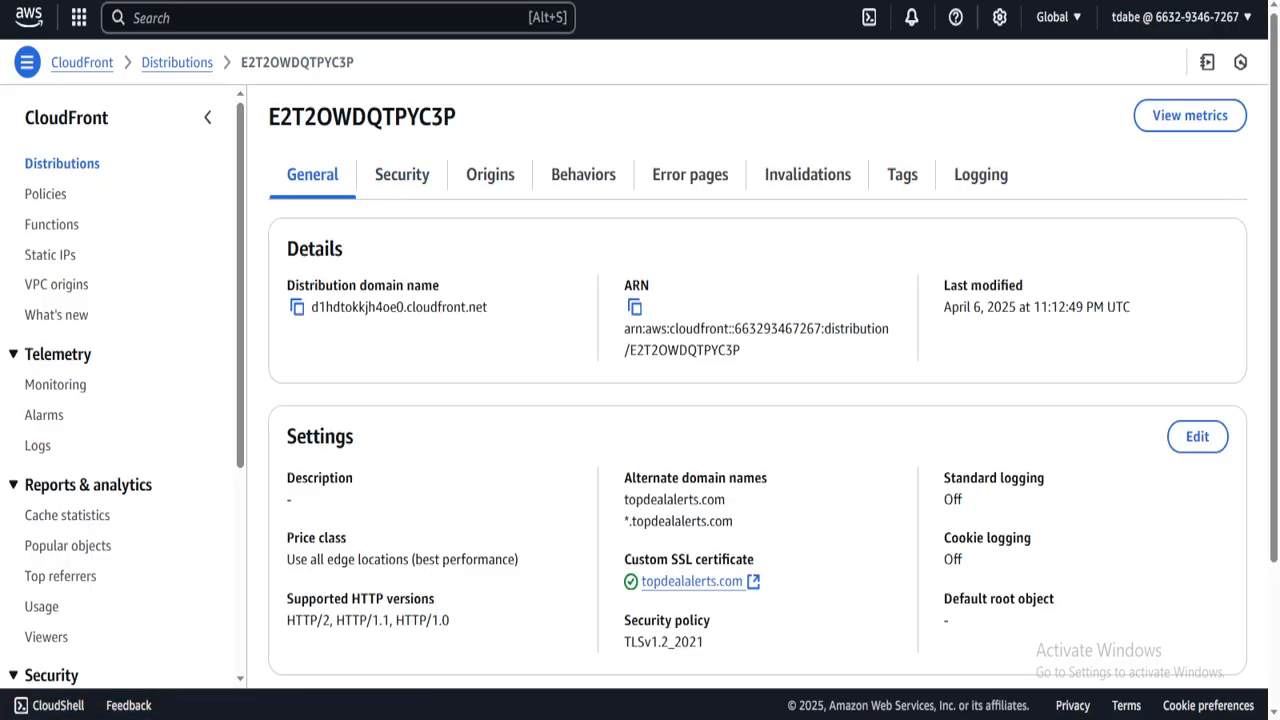
{"action": "left_click", "coordinate": [297, 307]}
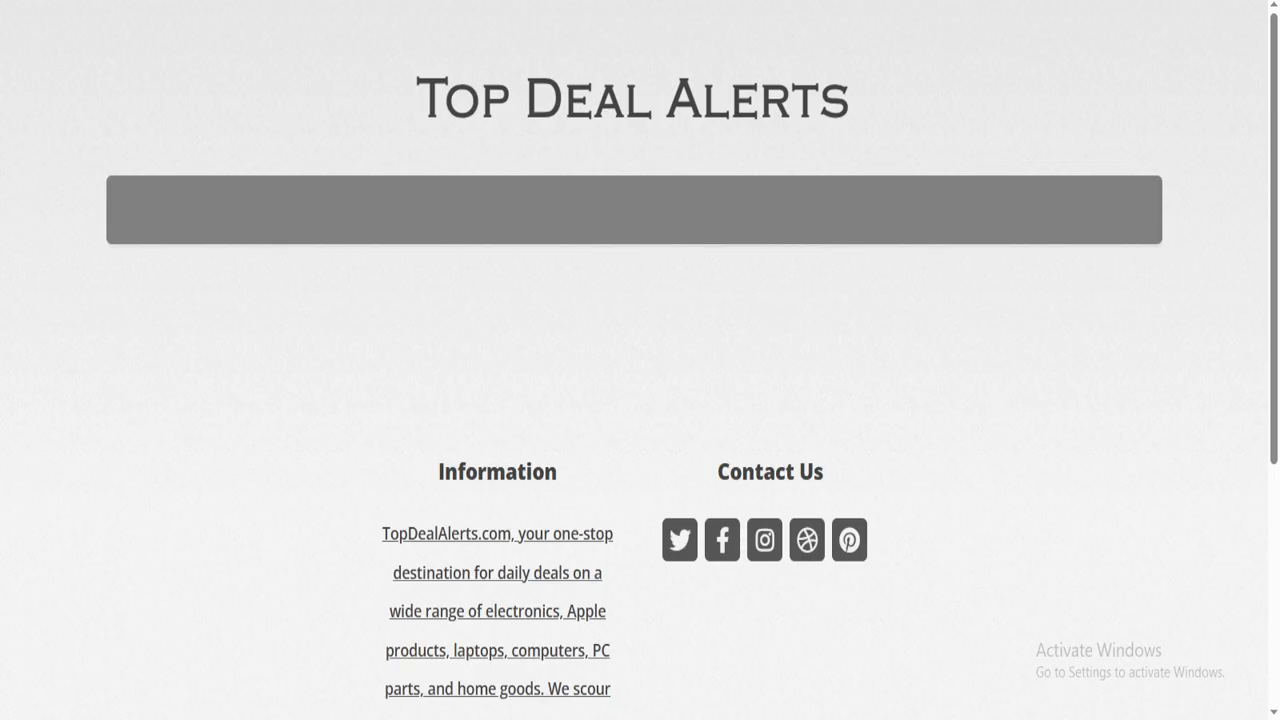
{"action": "key", "text": "ctrl+v"}
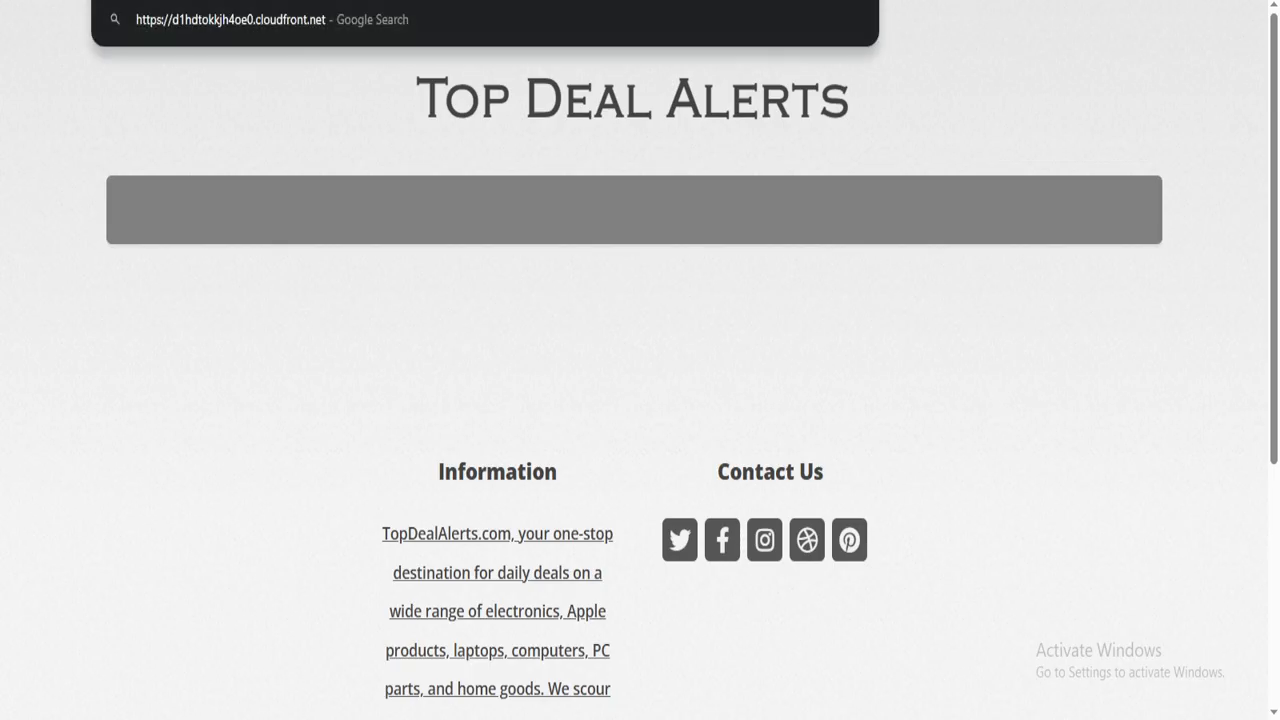
{"action": "key", "text": "Return"}
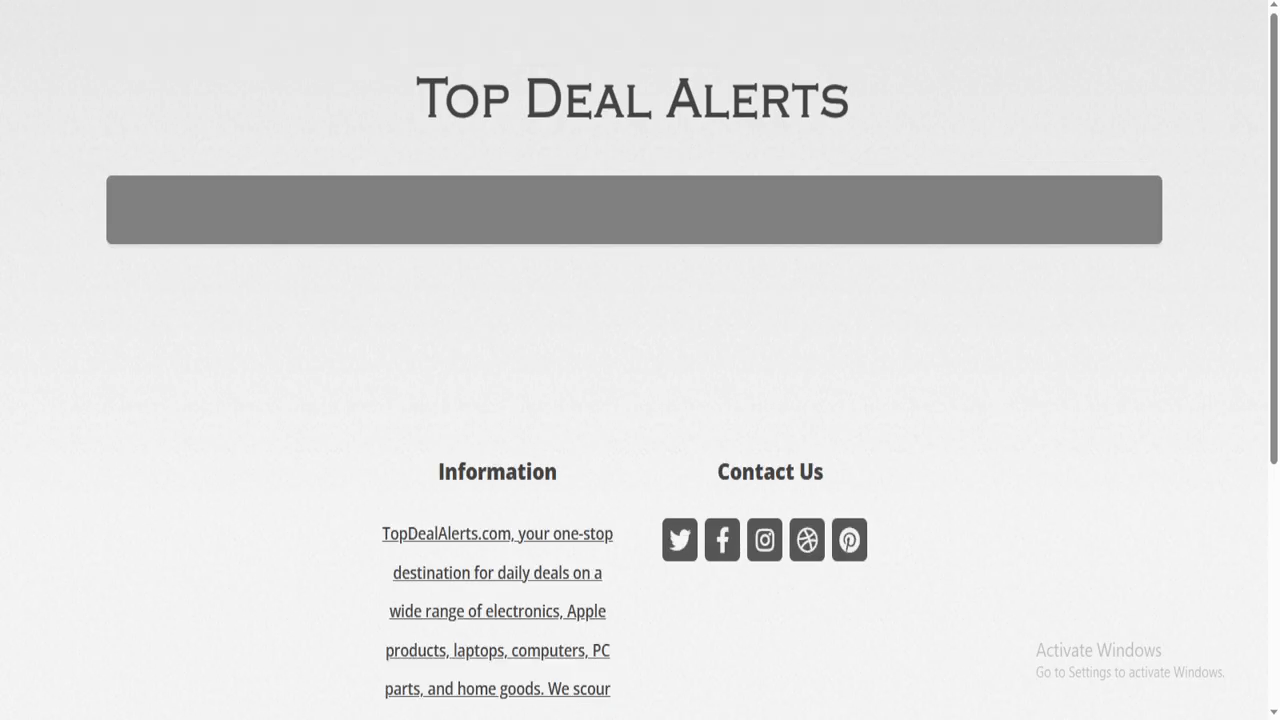
{"action": "scroll", "coordinate": [640, 400], "scroll_direction": "down", "scroll_amount": 4}
{"action": "scroll", "coordinate": [640, 400], "scroll_direction": "up", "scroll_amount": 4}
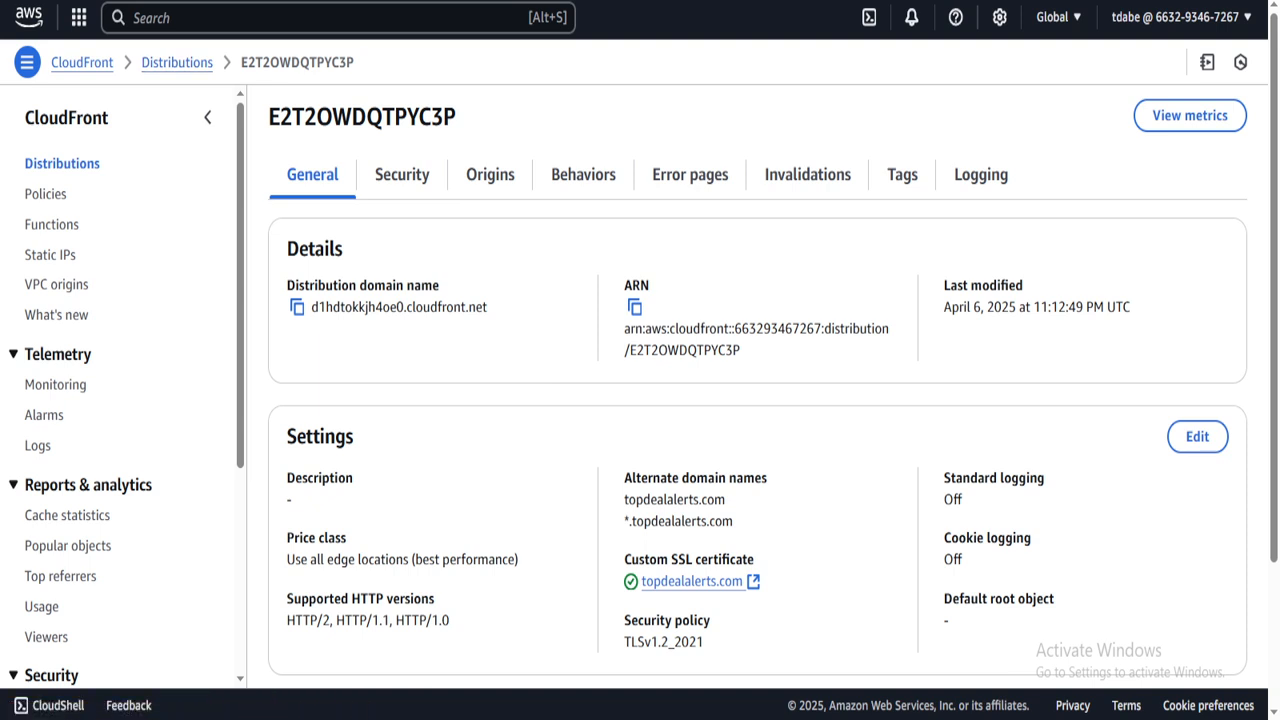
- Return to AWS Console Home via the AWS logo
{"action": "left_click", "coordinate": [29, 17]}
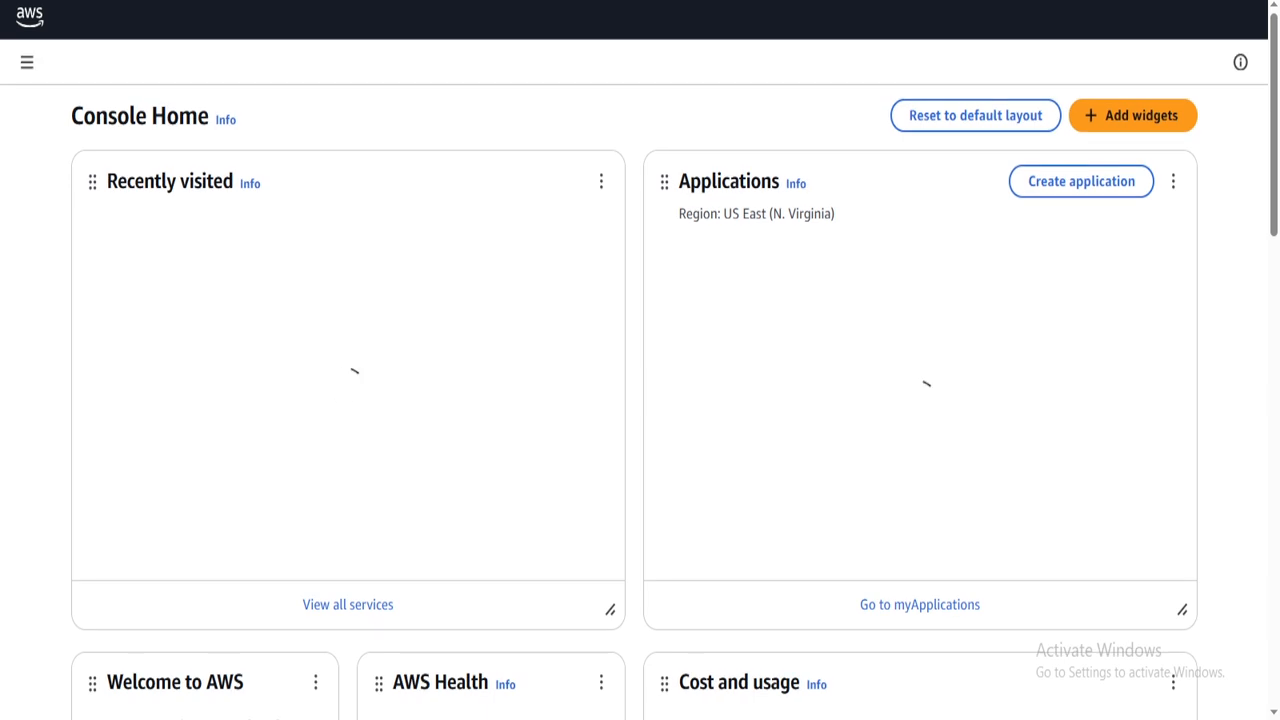